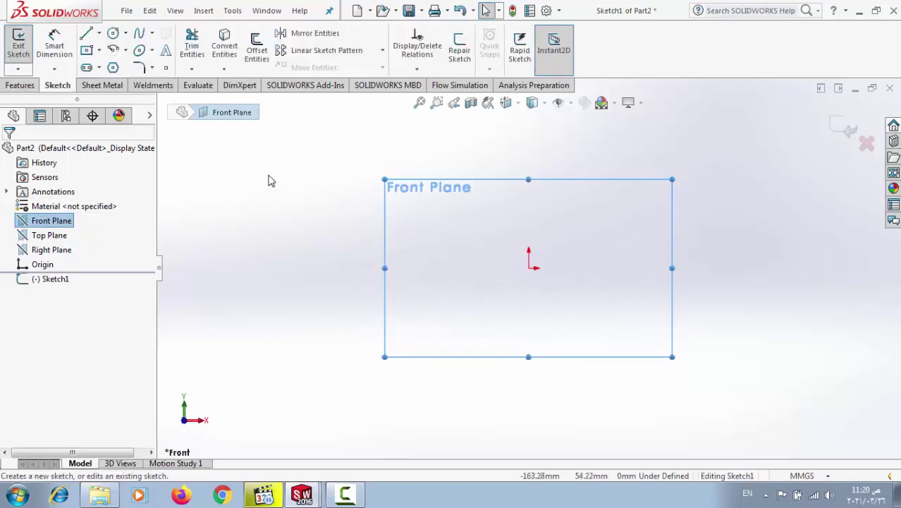
Sketch a center rectangle from the origin on the Front Plane, 41 mm wide and 15 mm high.
click(89, 57)
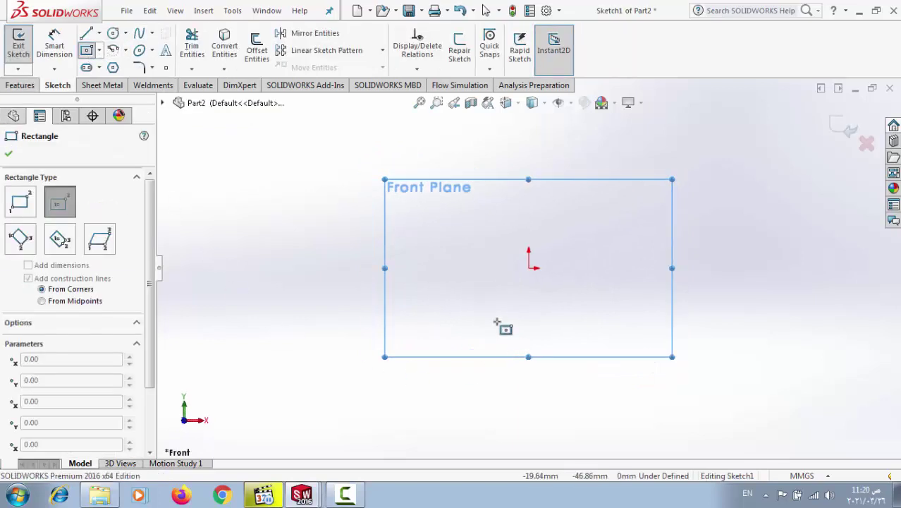
click(530, 267)
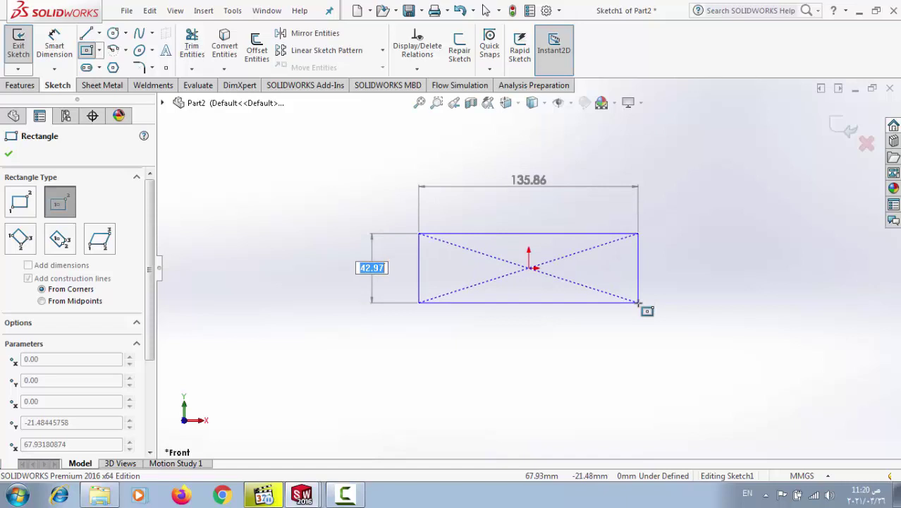
text(15)
key(Tab)
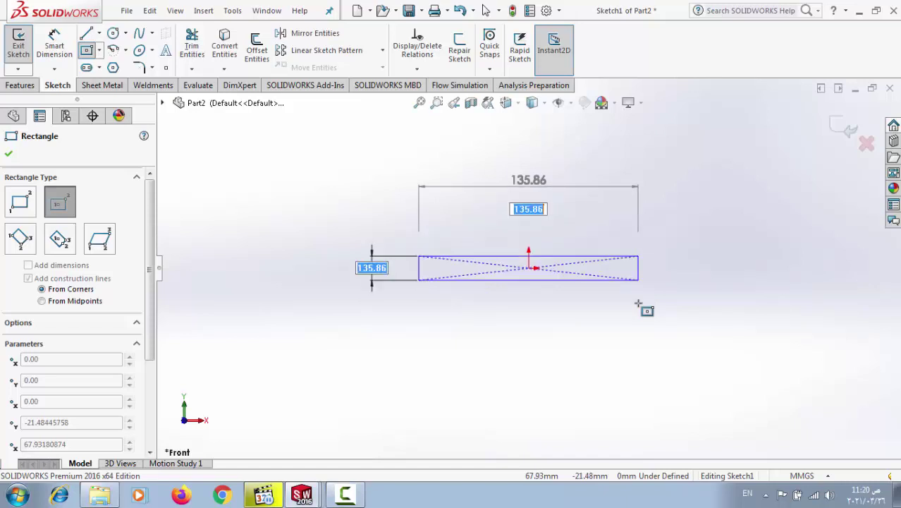
text(4)
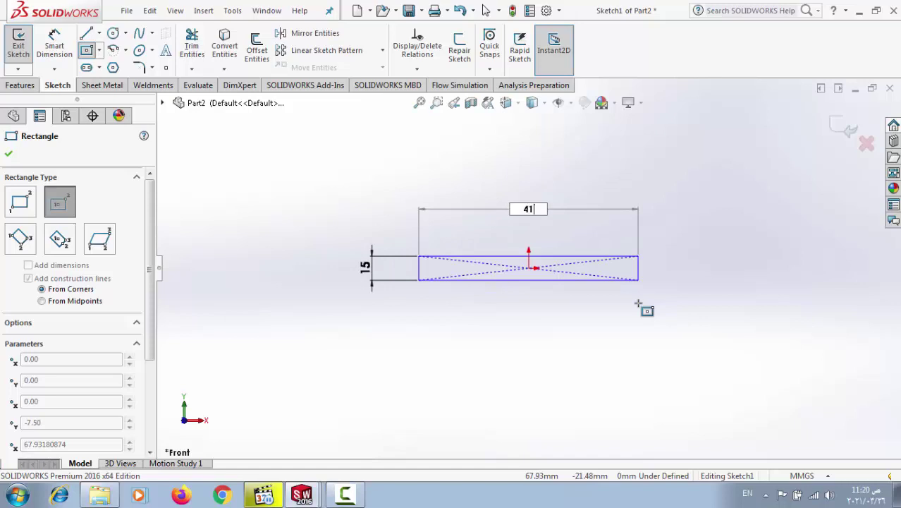
text(1)
key(Return)
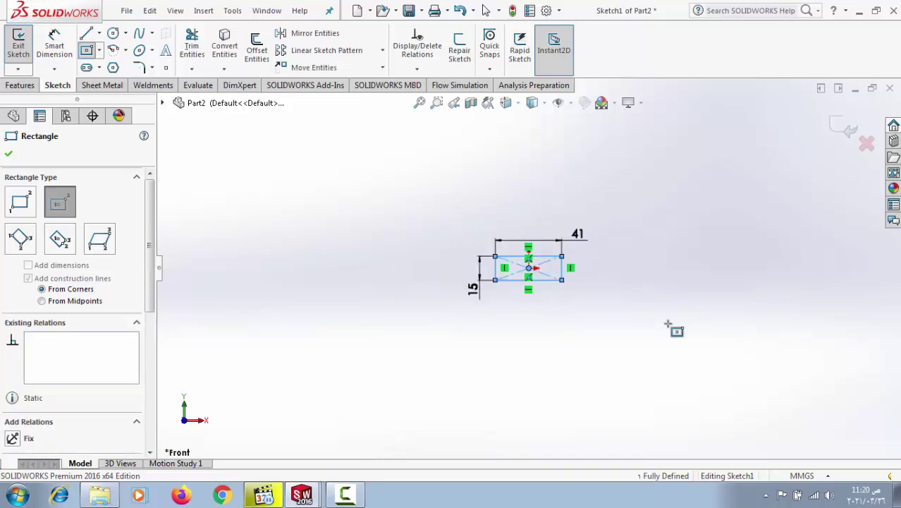
Switch the document units to CGS (centimeter, gram, second).
click(803, 477)
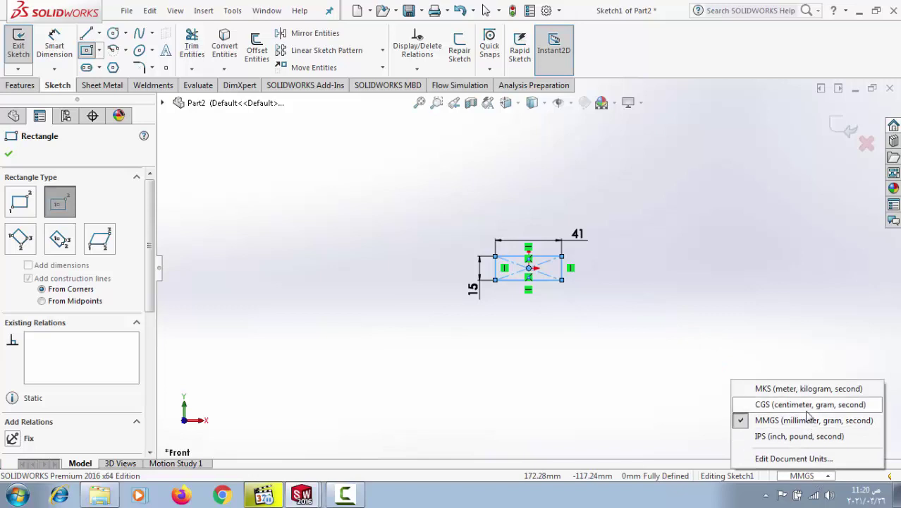
click(810, 405)
scroll(515, 266, down, 3)
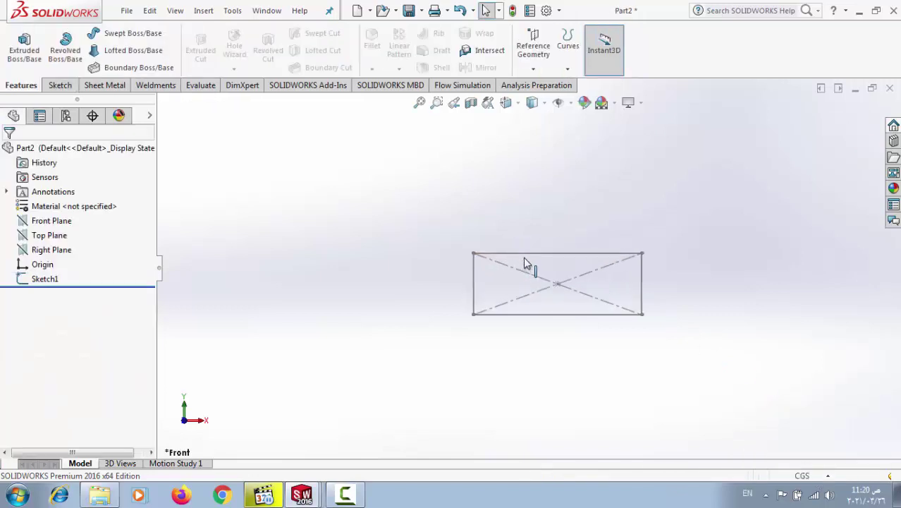
Reopen the rectangle sketch for editing and set its width to 41 cm and its height to 15 cm.
click(44, 278)
click(58, 85)
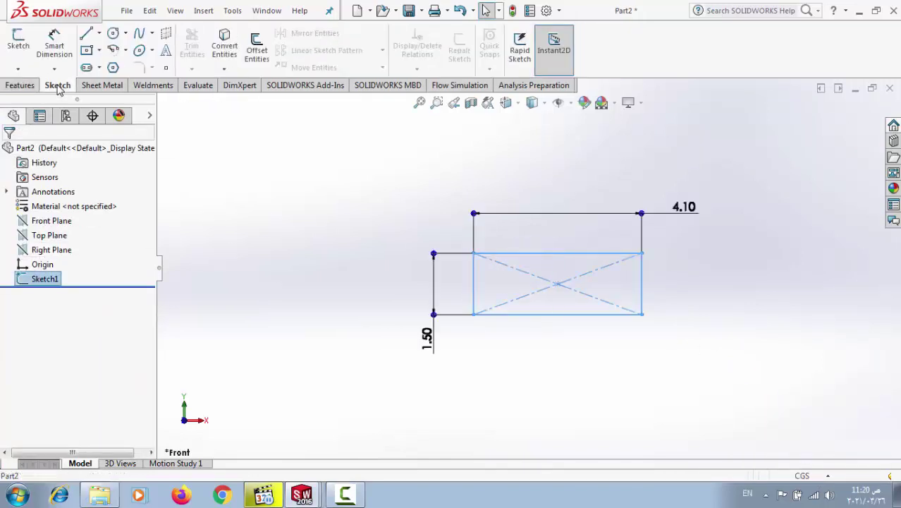
click(18, 46)
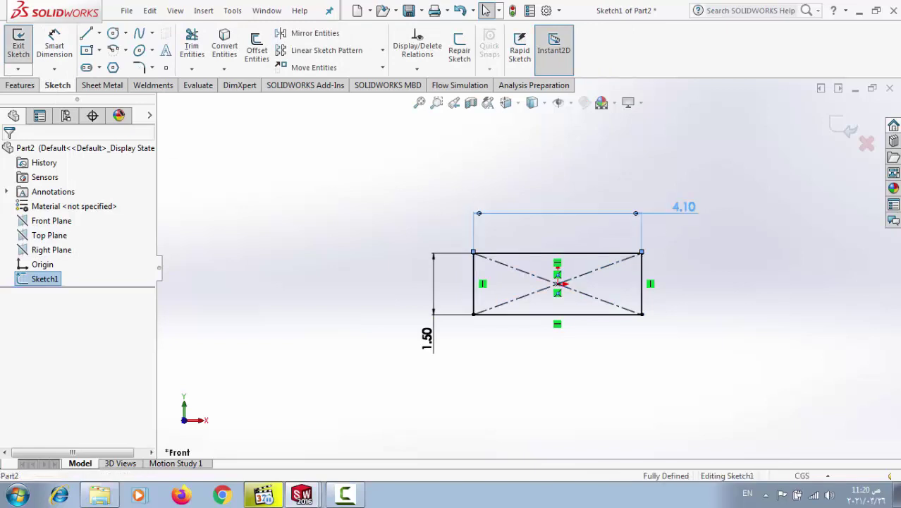
double_click(684, 207)
key(Return)
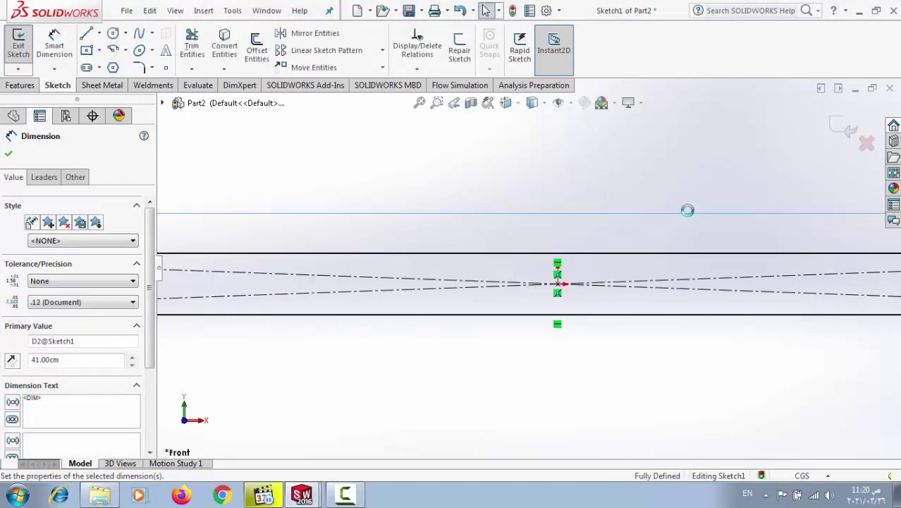
key(f)
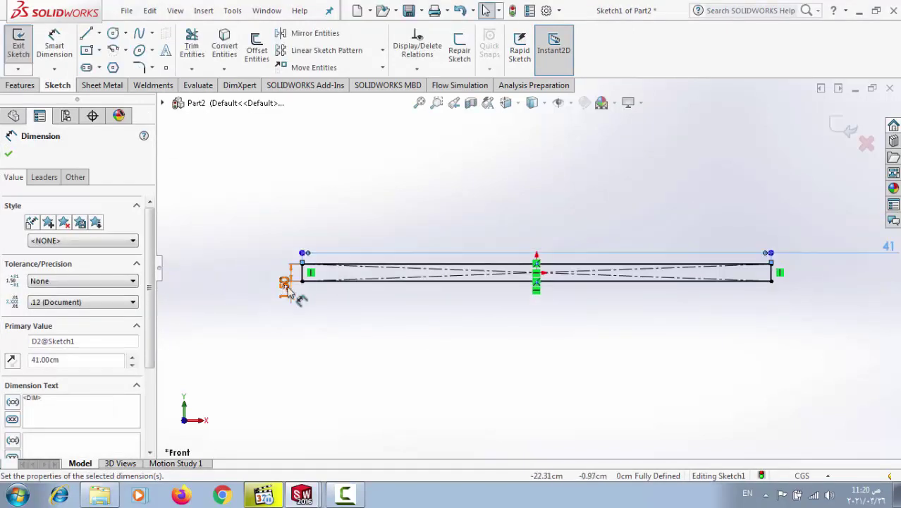
double_click(285, 286)
text(15)
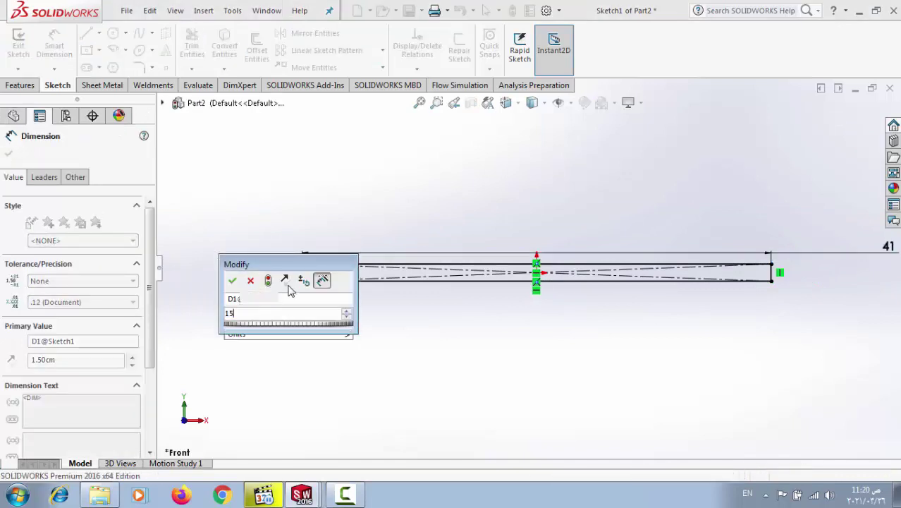
key(Return)
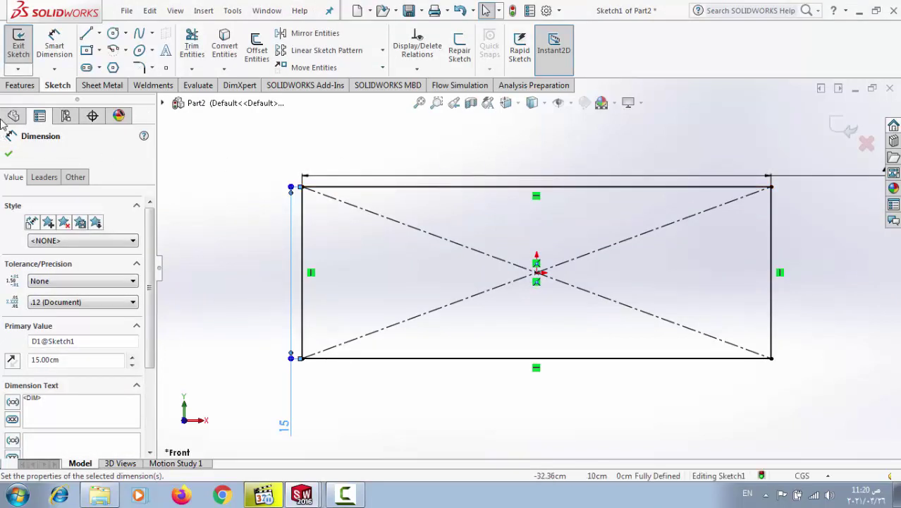
Exit the sketch and extrude the rectangle 37 cm as a blind boss in the reversed direction.
click(19, 44)
click(26, 48)
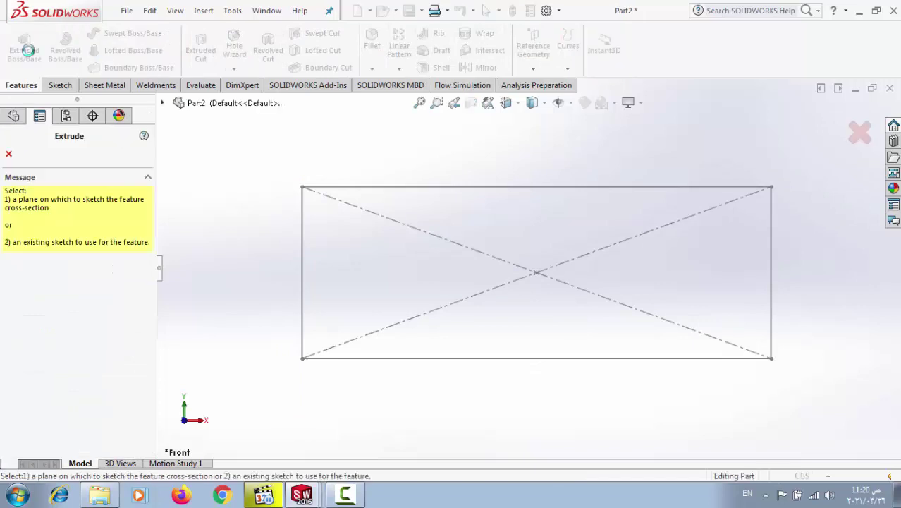
click(405, 186)
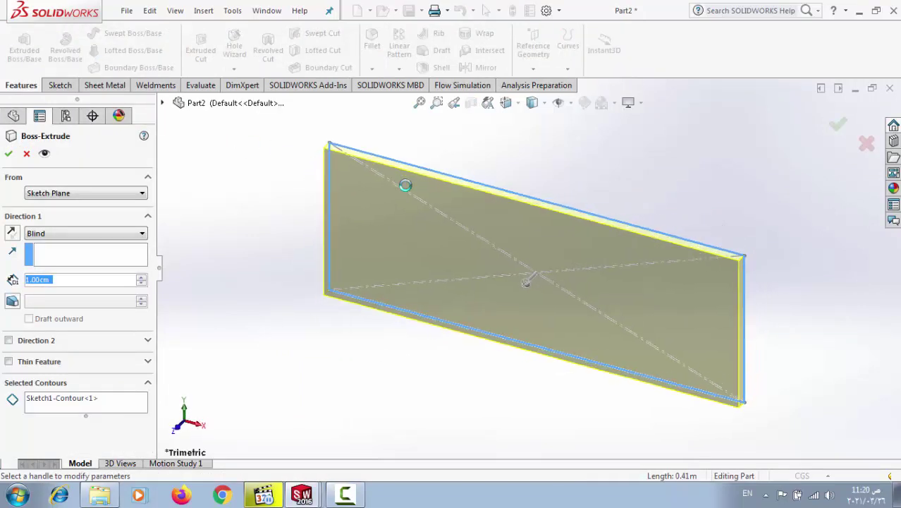
click(12, 235)
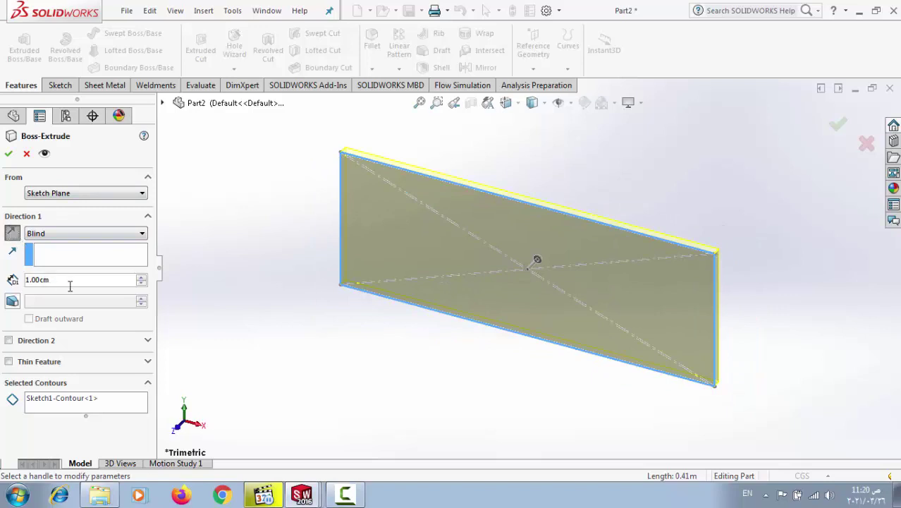
drag(70, 283, 9, 280)
text(37)
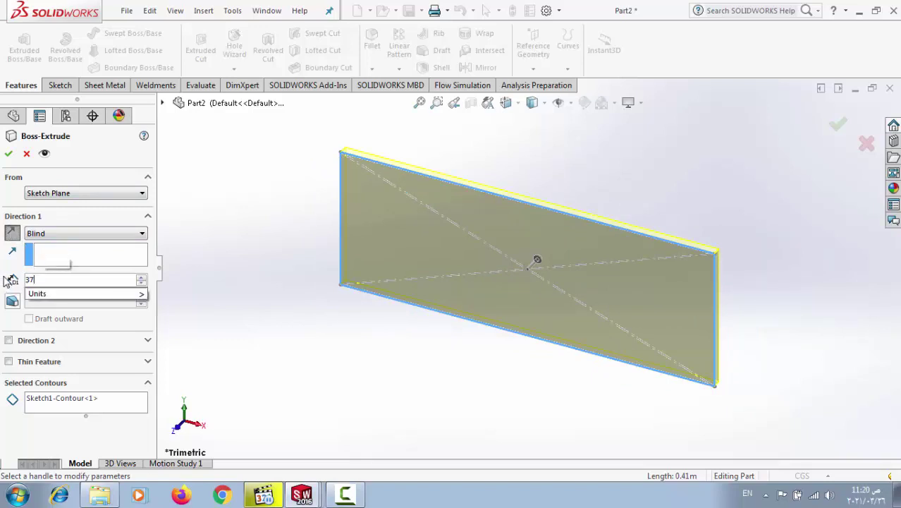
key(Return)
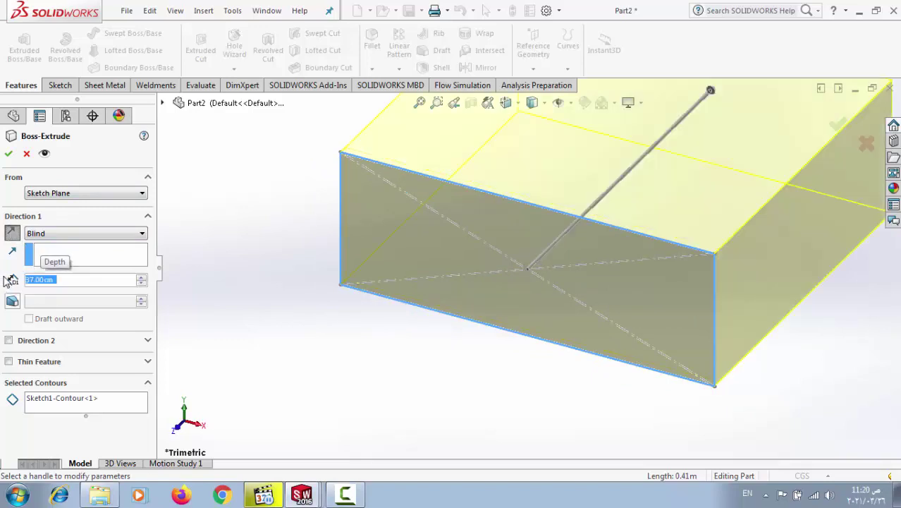
click(8, 152)
scroll(381, 194, up, 5)
scroll(594, 197, down, 4)
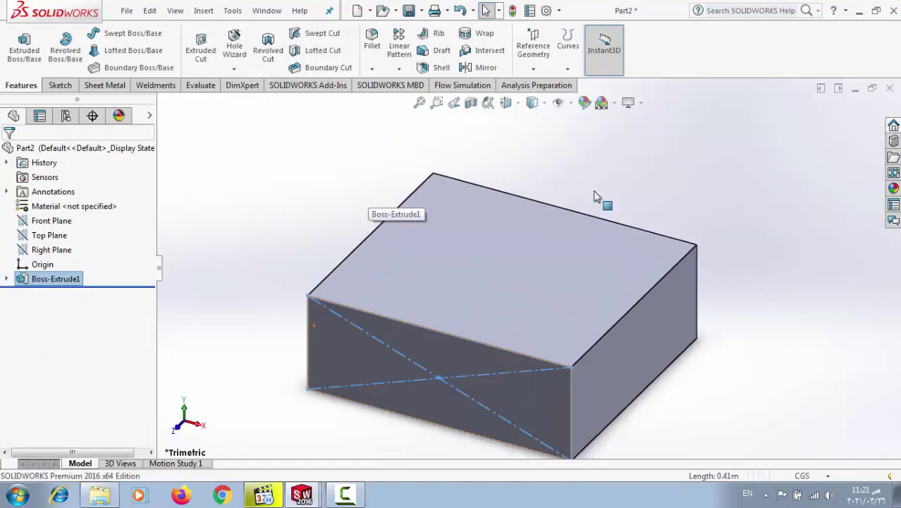
click(260, 117)
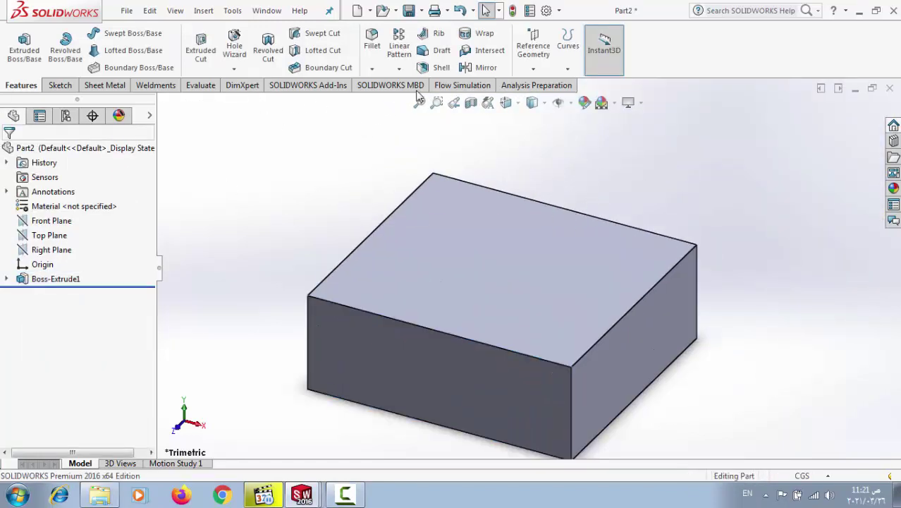
Shell the block with a 2 cm wall thickness, removing its top face and showing the preview.
click(438, 67)
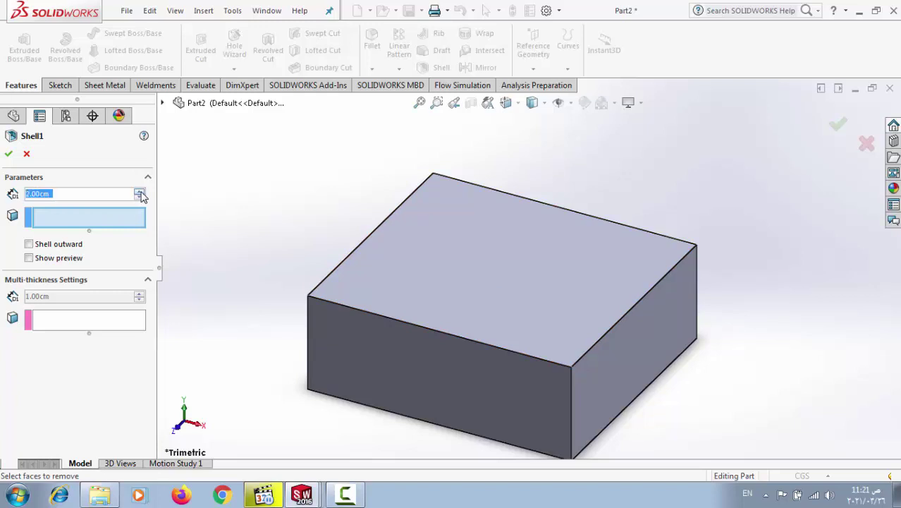
click(440, 289)
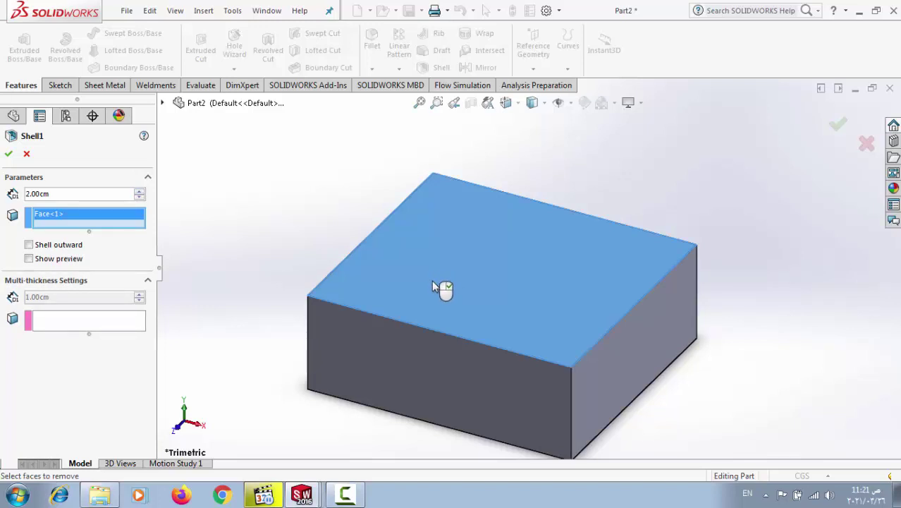
click(29, 258)
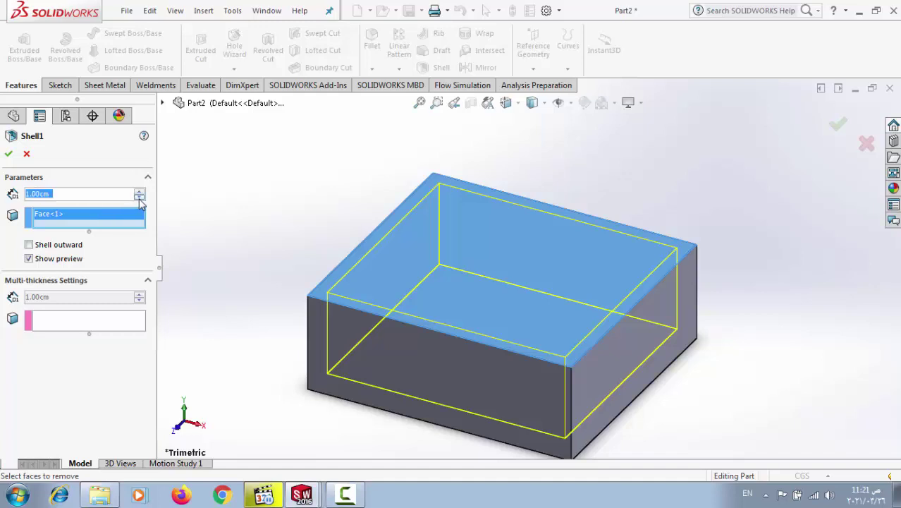
click(139, 198)
click(139, 191)
click(9, 154)
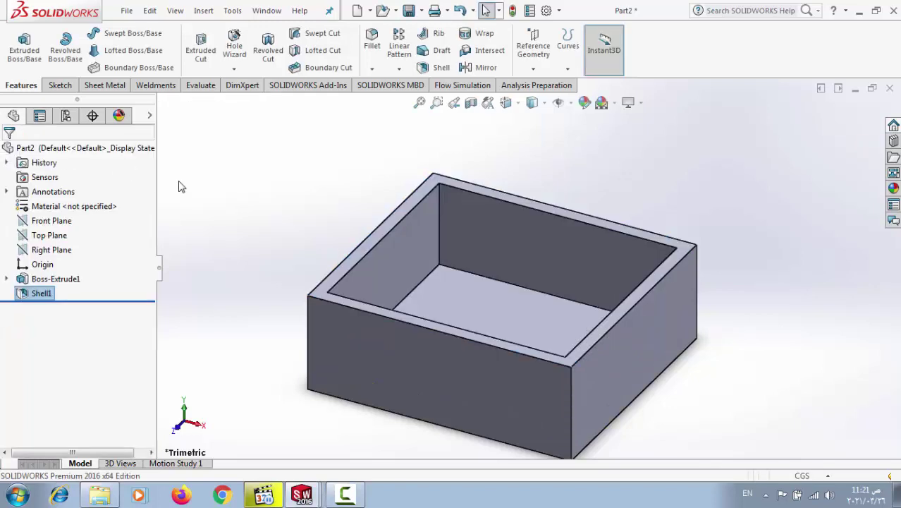
Sketch a center rectangle from the origin on the box's front face, 45 cm wide and 18 cm high.
middle_drag(220, 197, 229, 150)
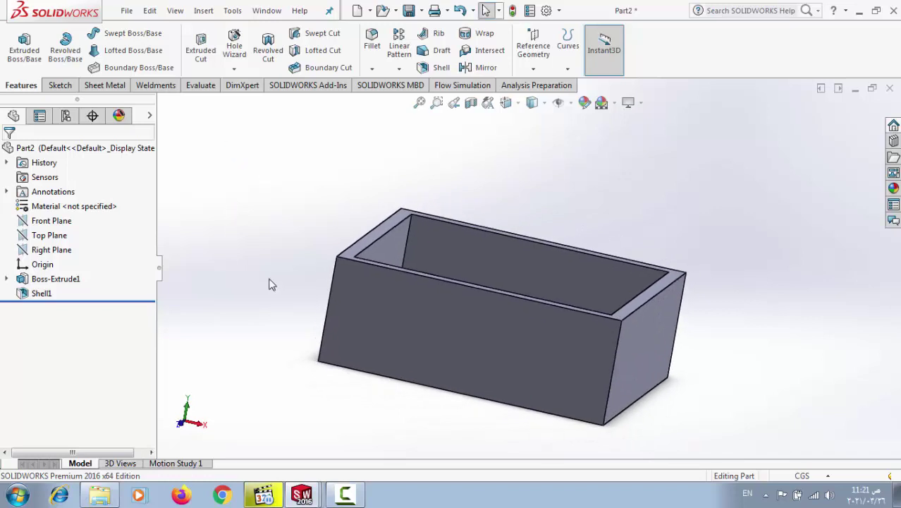
click(420, 326)
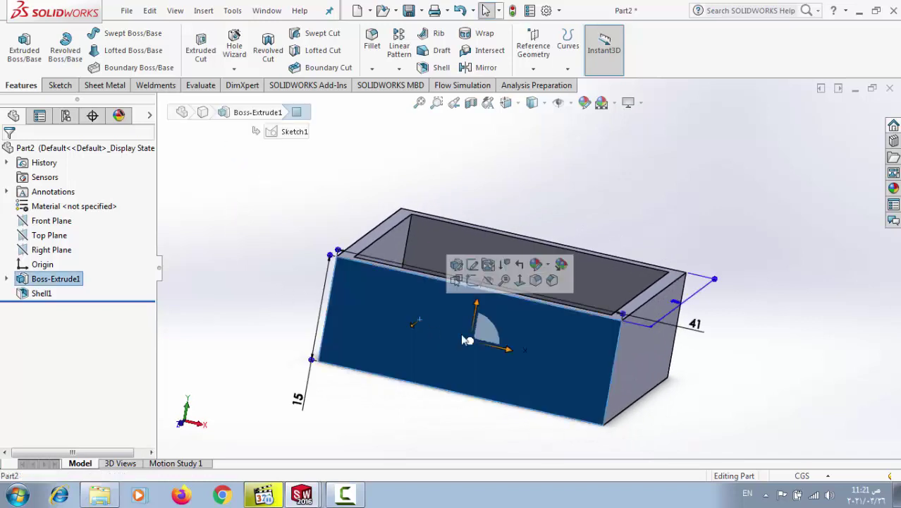
click(517, 285)
click(60, 85)
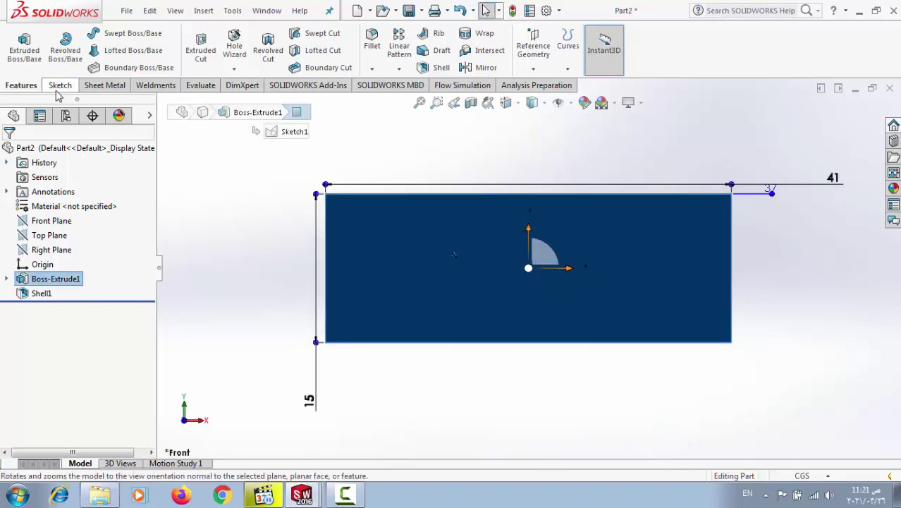
click(86, 49)
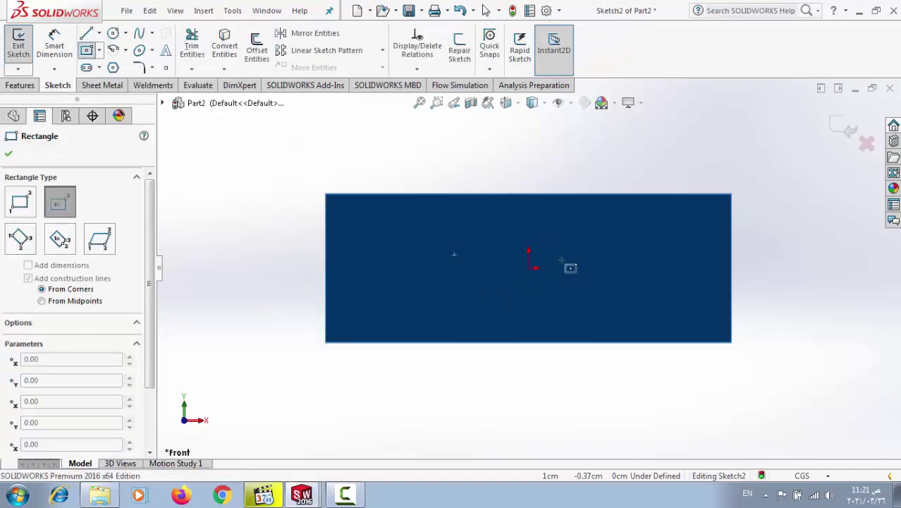
click(529, 267)
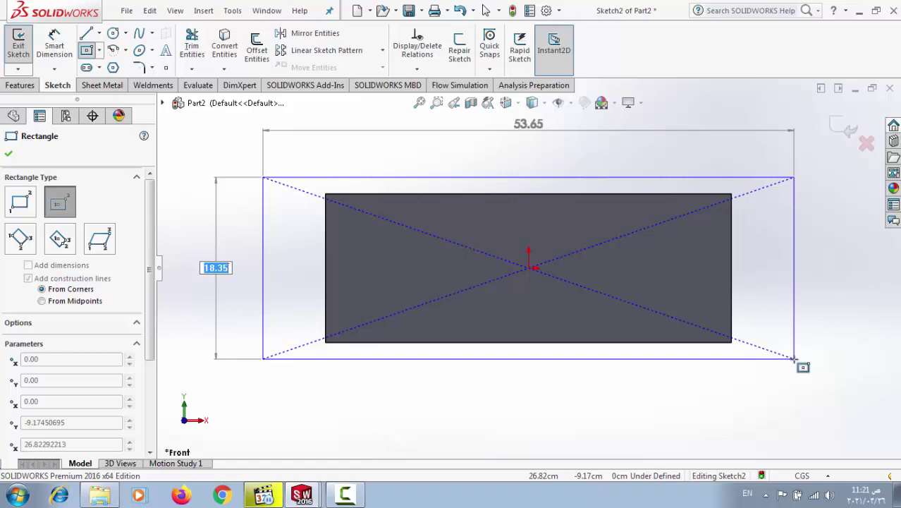
text(18)
key(Tab)
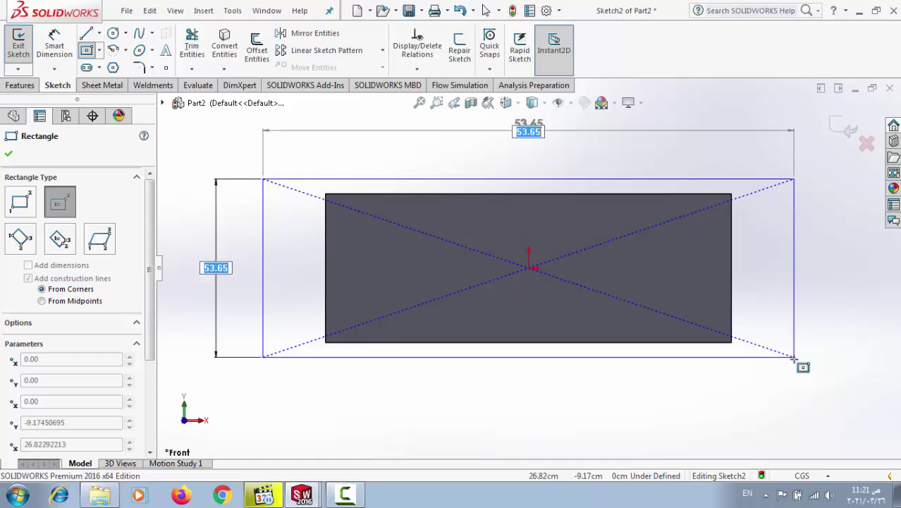
text(45)
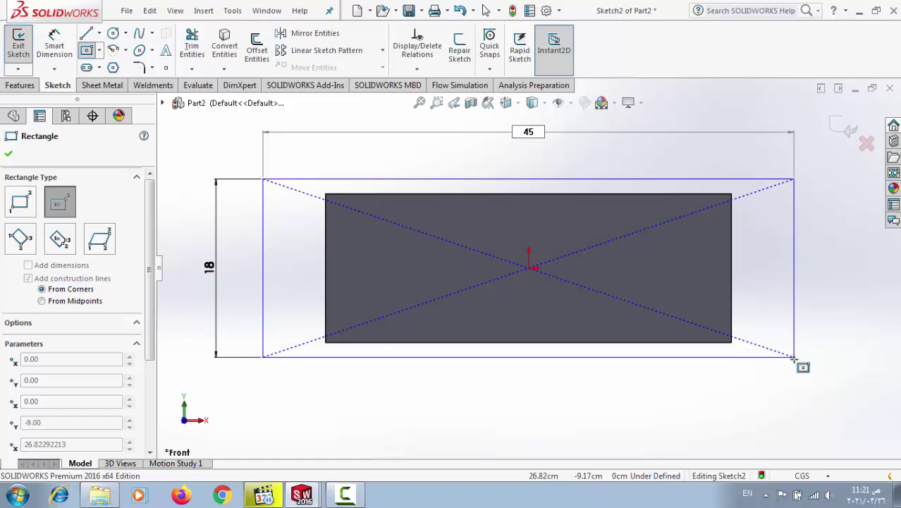
key(Return)
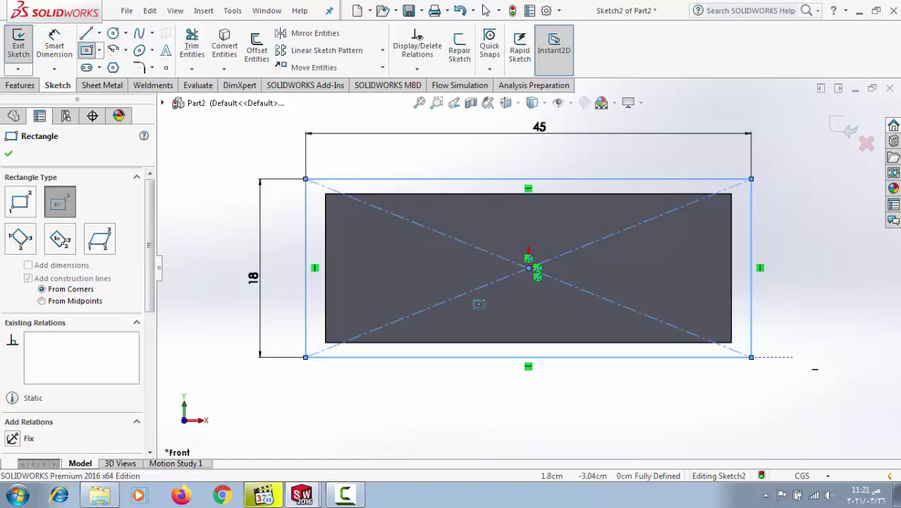
click(9, 153)
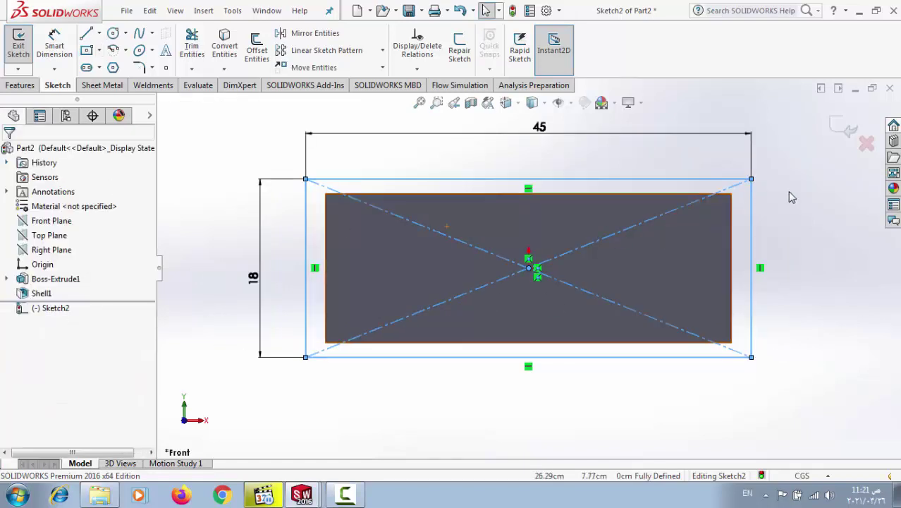
Extrude the 45 × 18 cm front panel sketch 2 cm outward as a blind boss merged with the box.
middle_drag(229, 150, 182, 205)
click(19, 85)
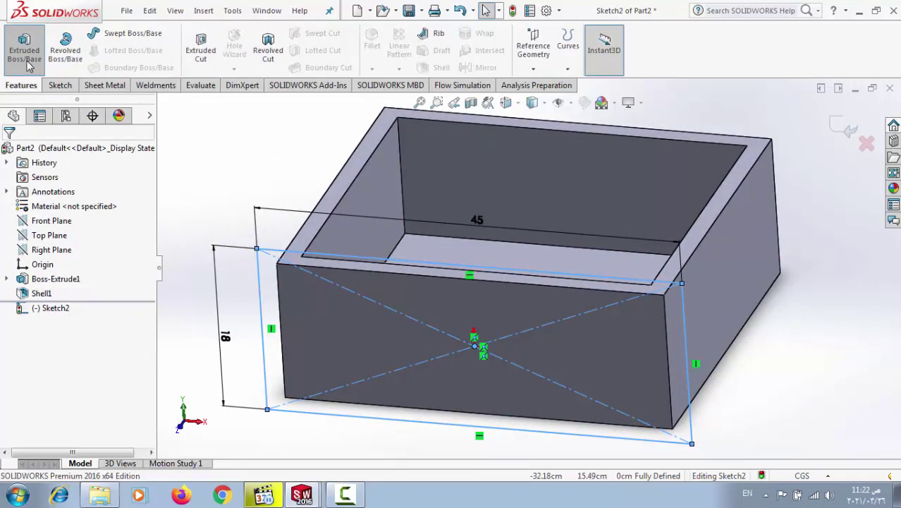
click(24, 51)
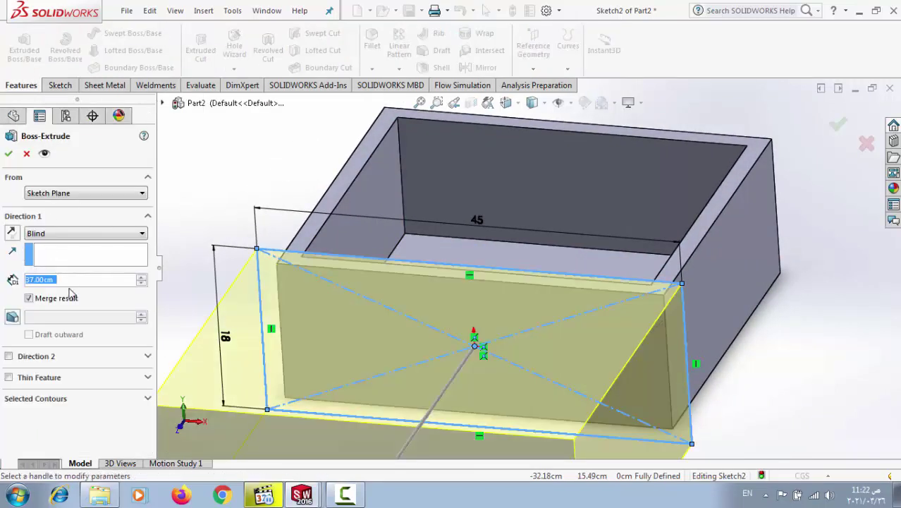
text(2)
key(Return)
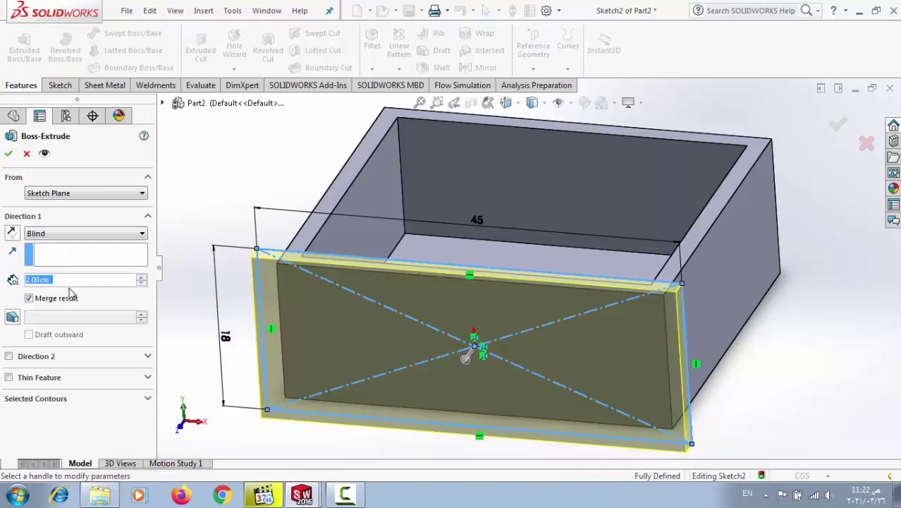
click(9, 153)
click(843, 372)
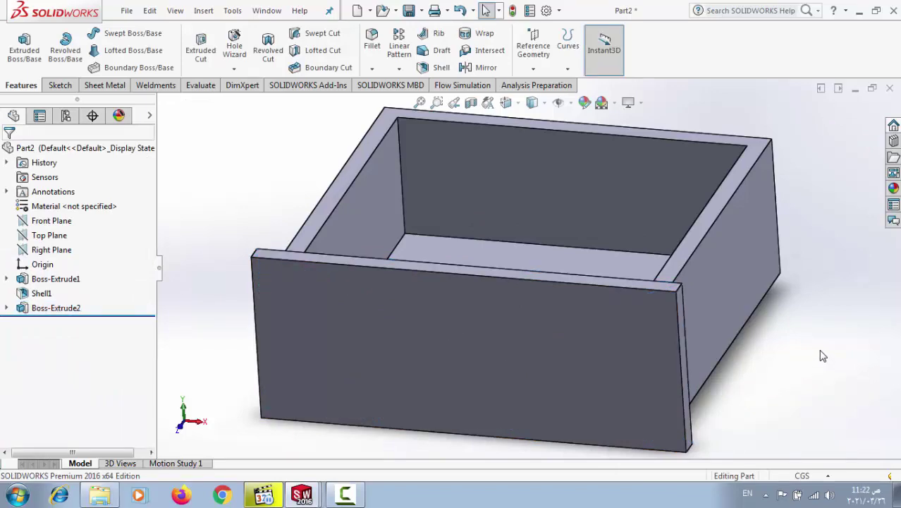
Open the part's material library, collapse the Steel category and expand the Woods category.
middle_drag(824, 357, 713, 273)
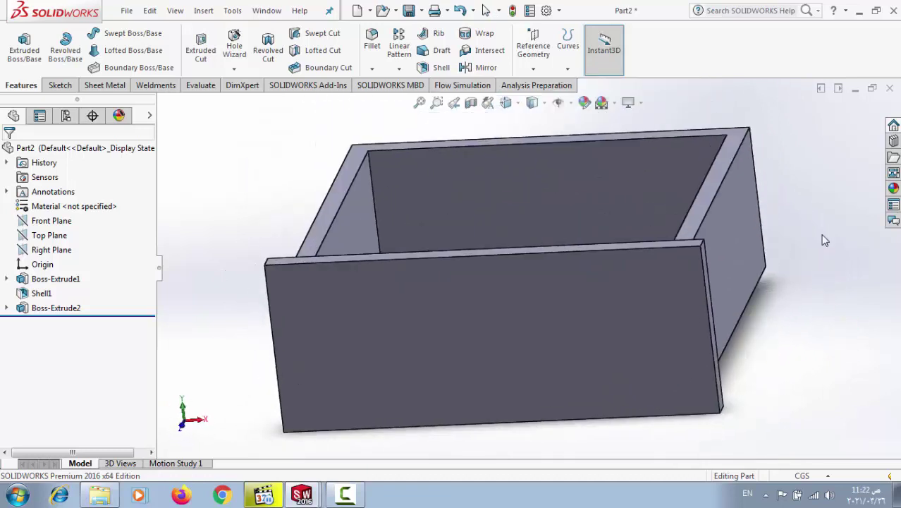
right_click(56, 208)
click(67, 213)
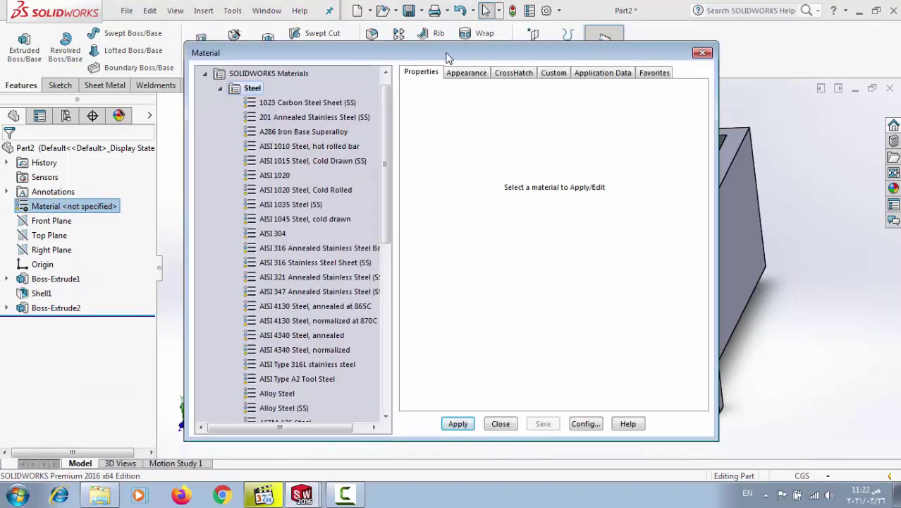
drag(448, 55, 413, 49)
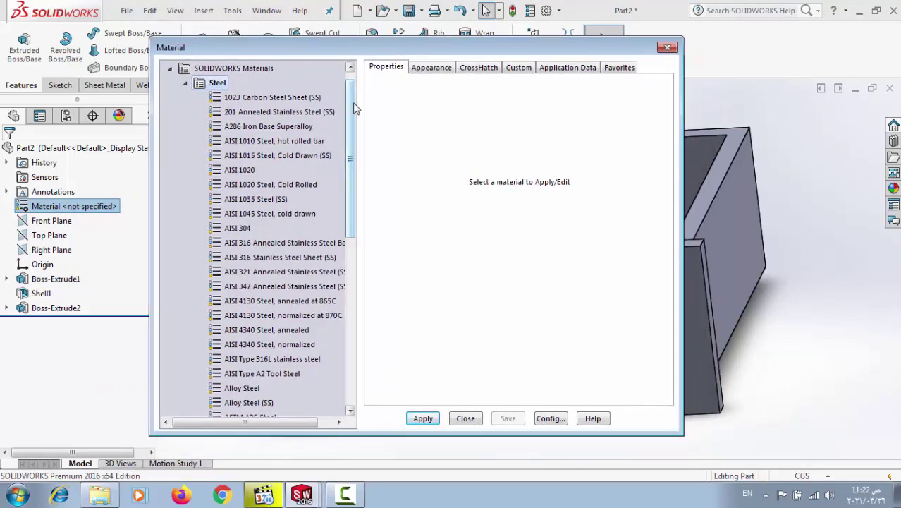
click(185, 83)
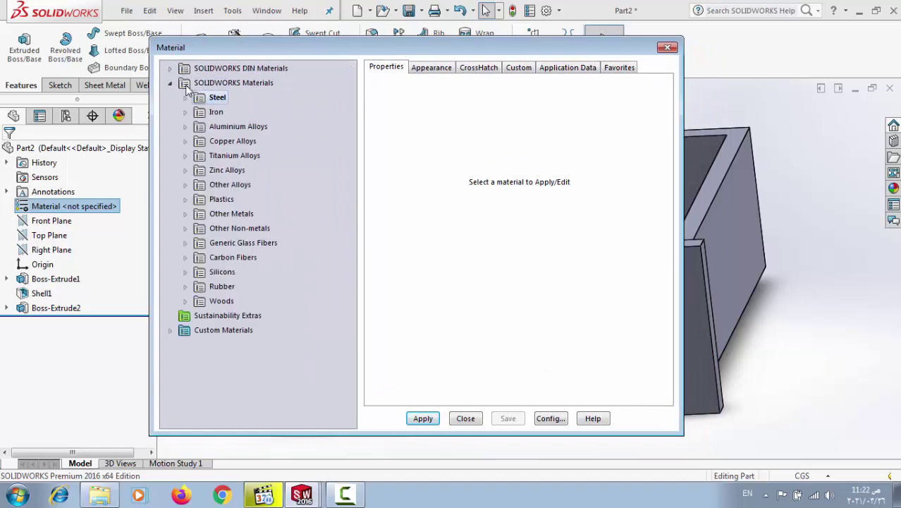
click(204, 305)
click(186, 301)
scroll(271, 319, down, 1)
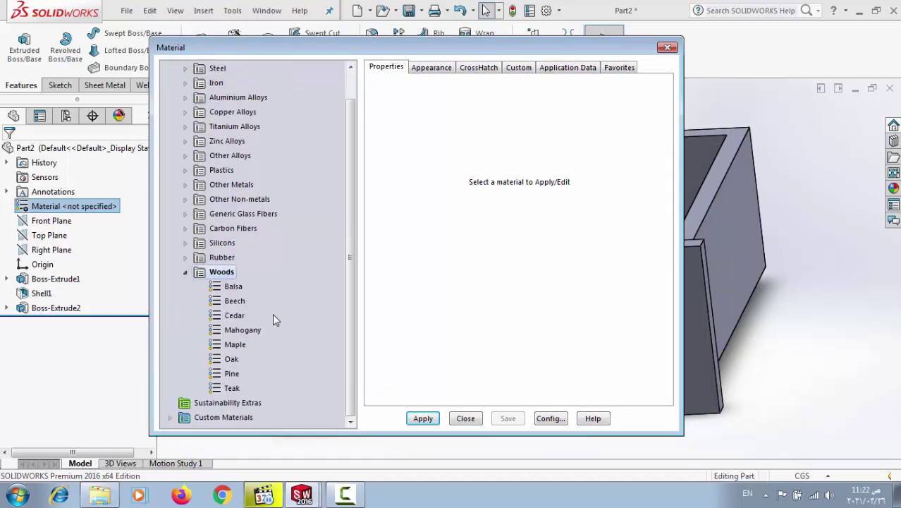
Try the Oak, Balsa and Beech wood materials on the drawer, applying each in turn.
click(231, 360)
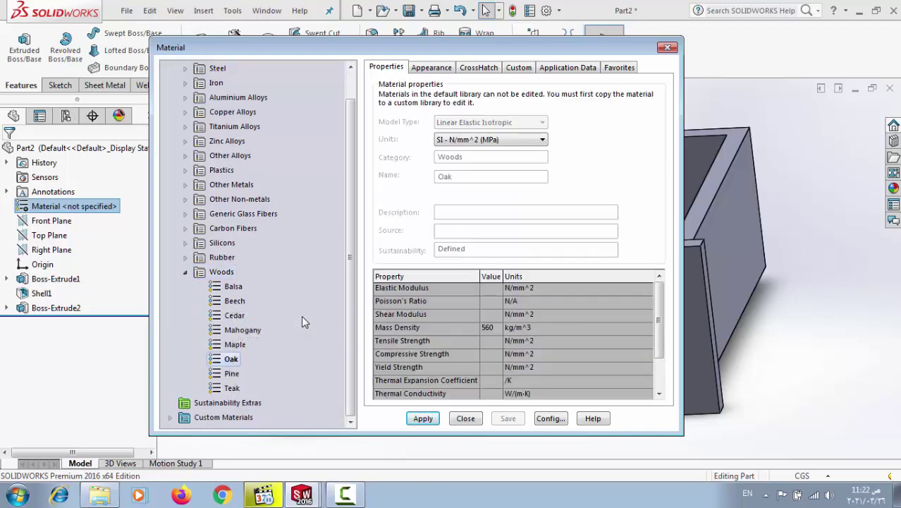
click(427, 417)
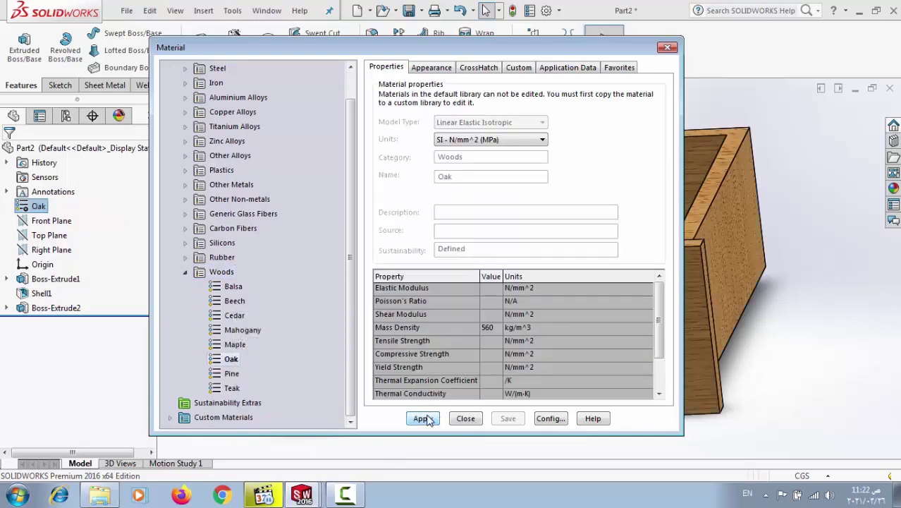
click(233, 287)
click(422, 418)
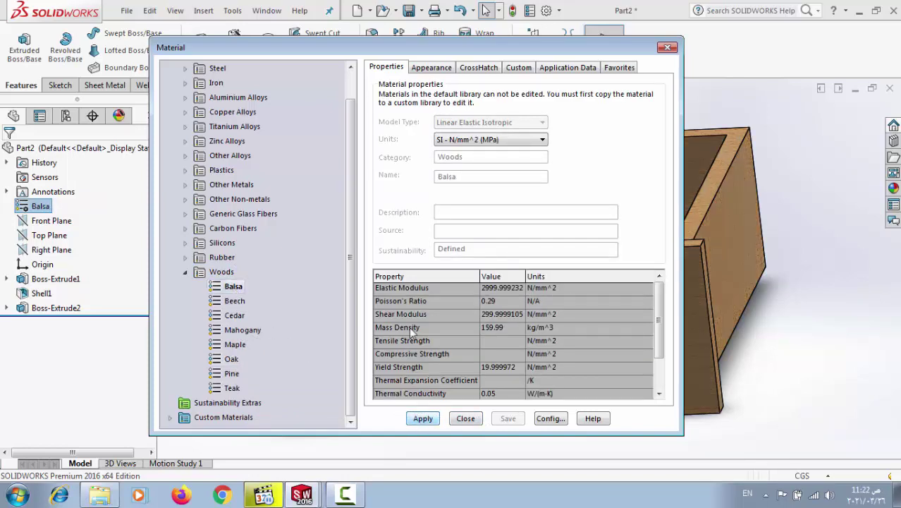
drag(458, 56, 321, 56)
click(97, 301)
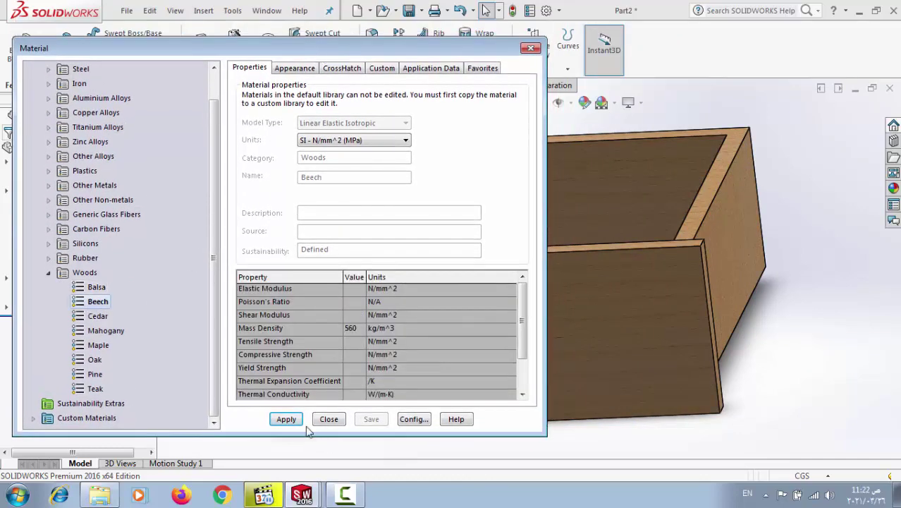
click(287, 419)
Apply the Cedar wood material to the drawer and close the material library.
click(98, 316)
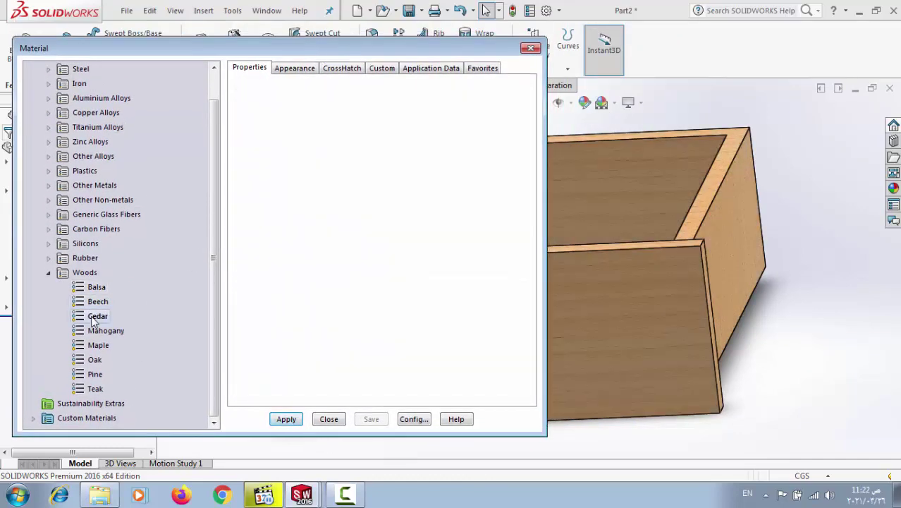
click(288, 424)
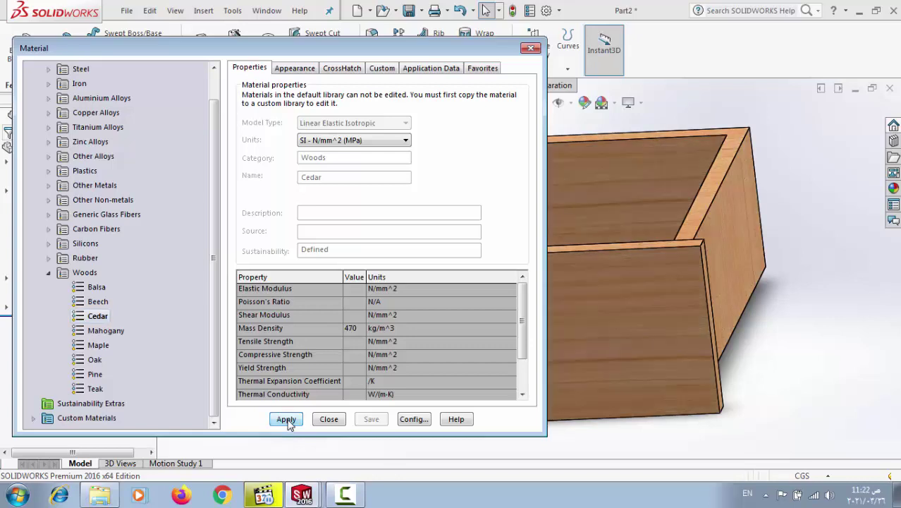
click(329, 419)
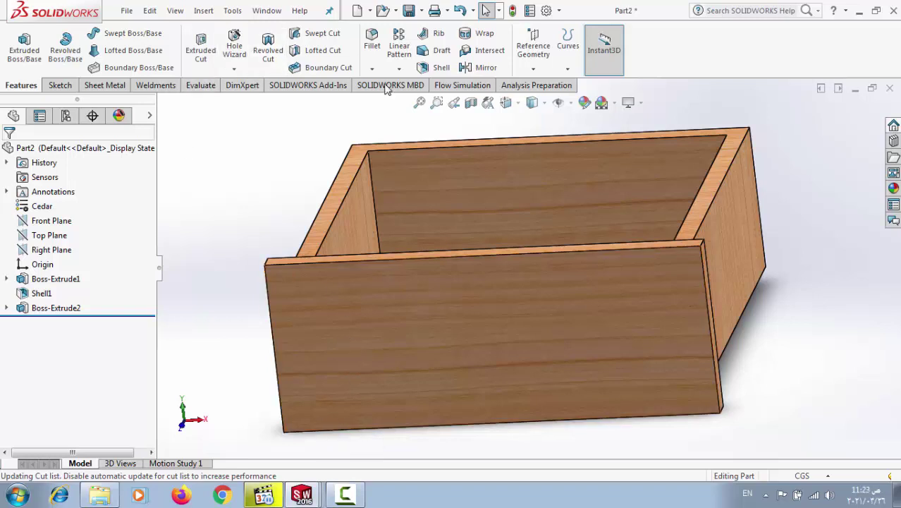
Save the drawer as Part2 in New folder, with the view normal to its front panel.
middle_drag(276, 274, 239, 223)
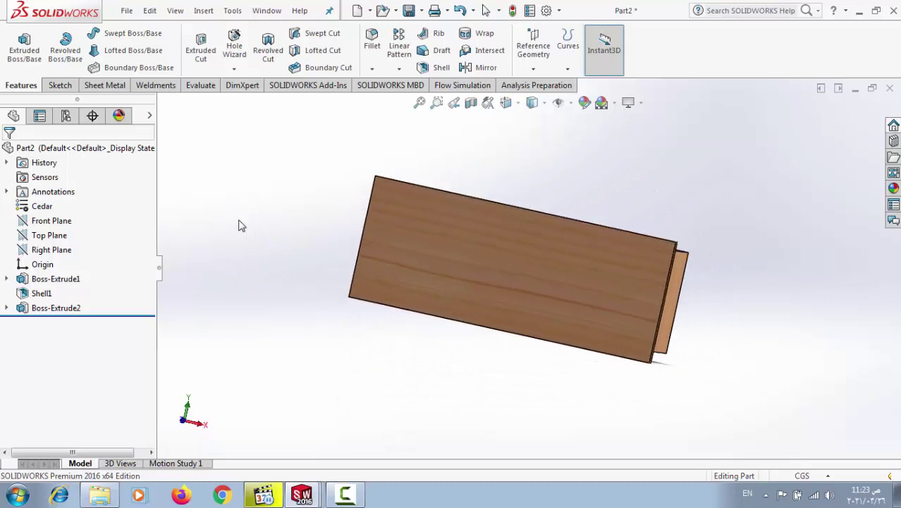
click(473, 265)
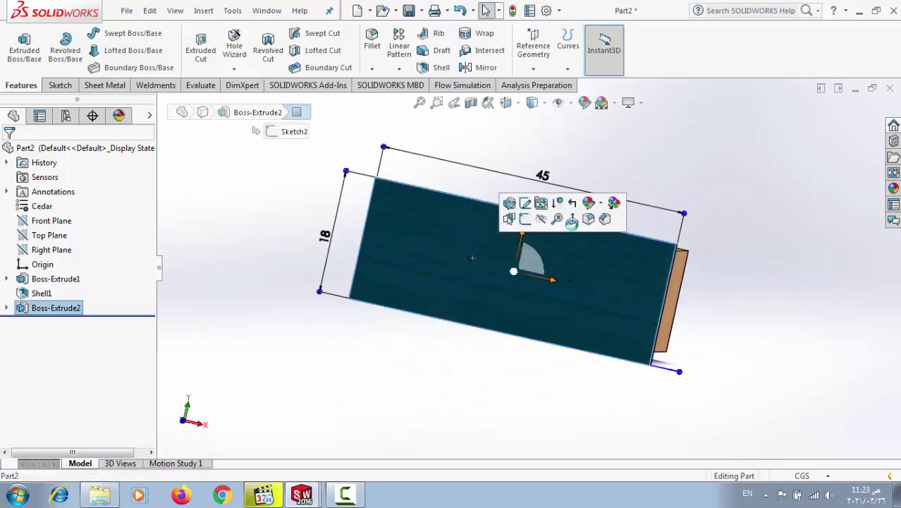
click(572, 220)
click(829, 254)
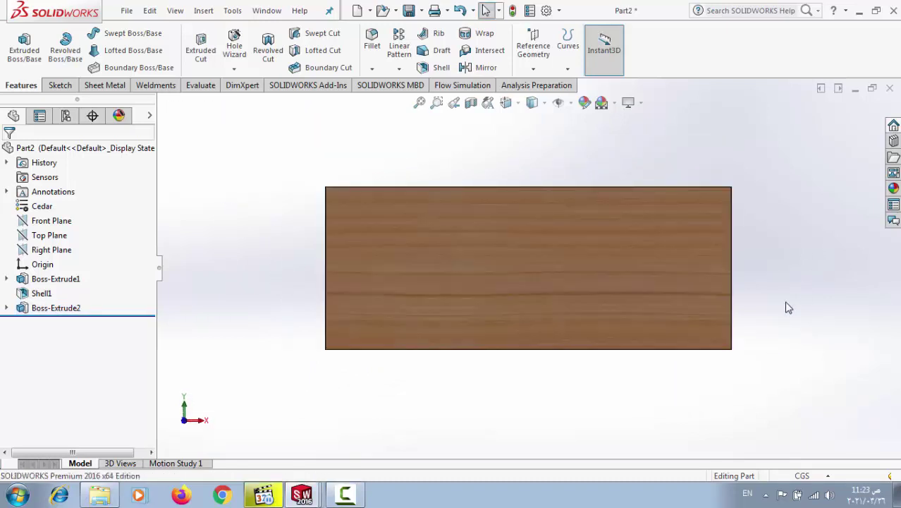
click(409, 11)
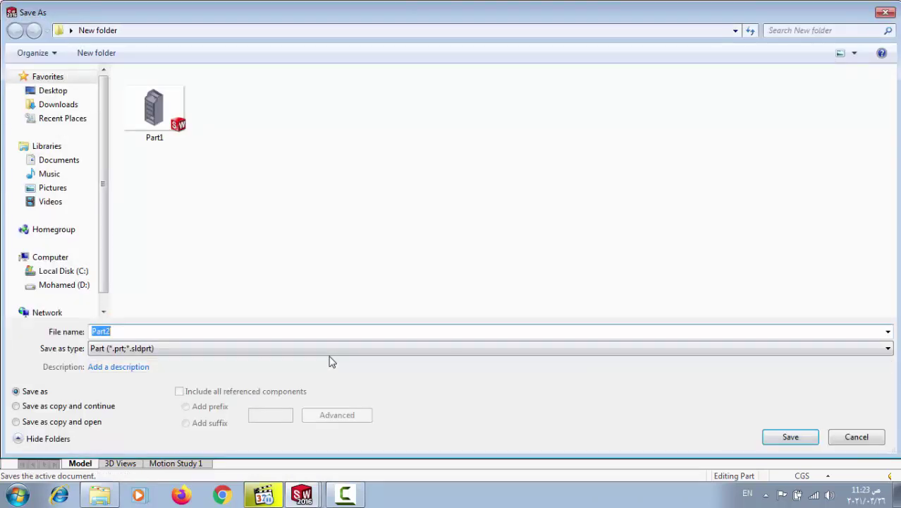
click(787, 439)
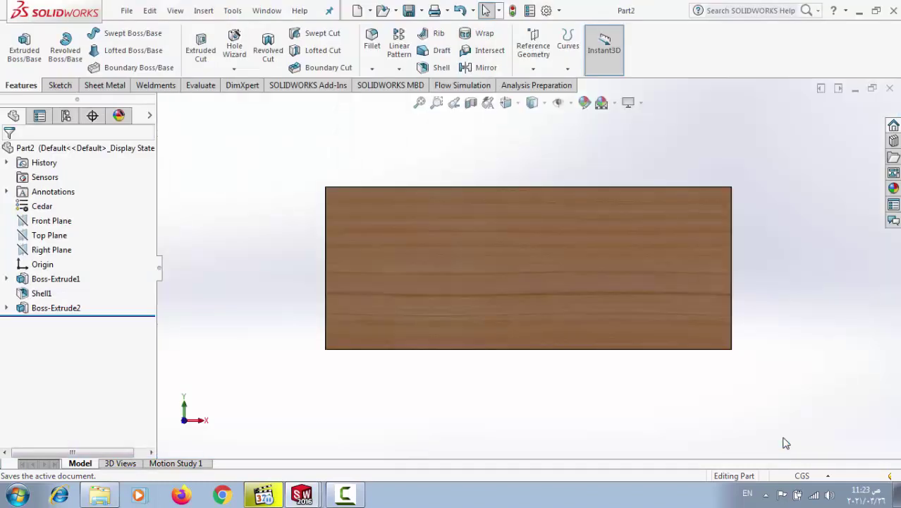
Create a new part document and start a sketch on the Front Plane.
click(357, 12)
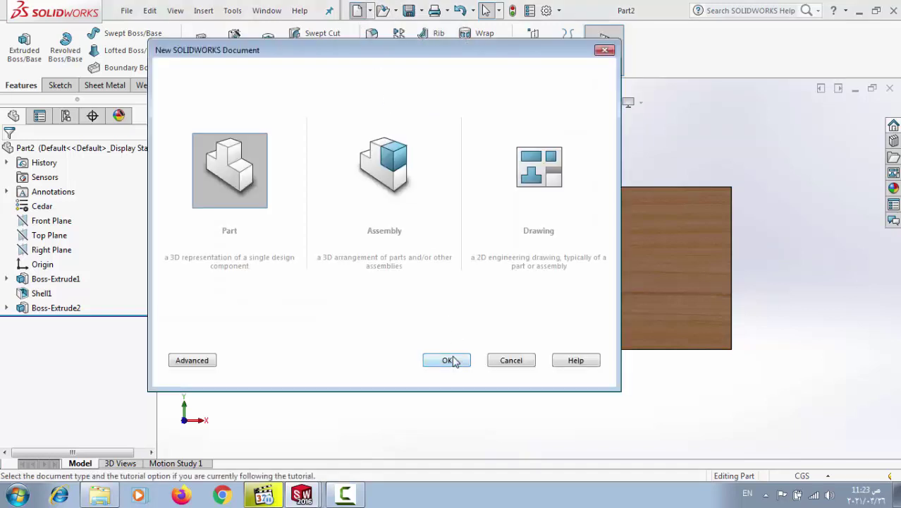
click(452, 361)
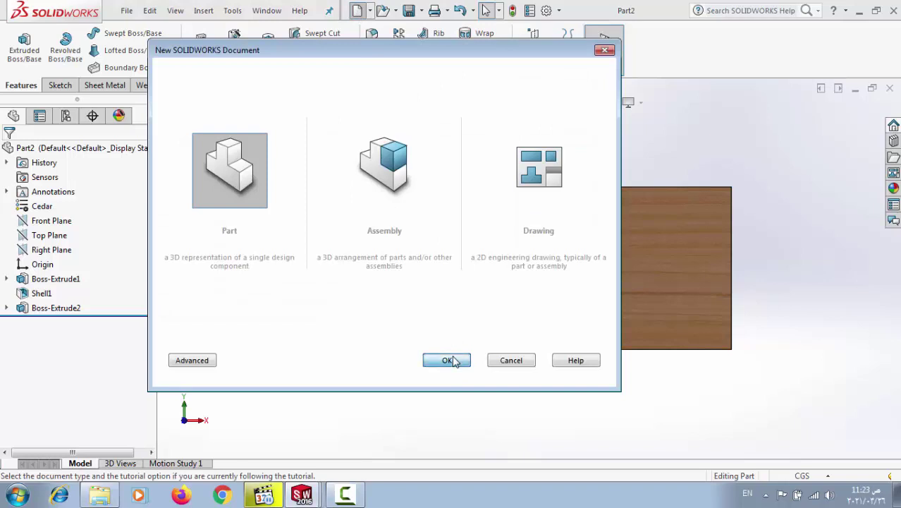
click(53, 220)
click(73, 208)
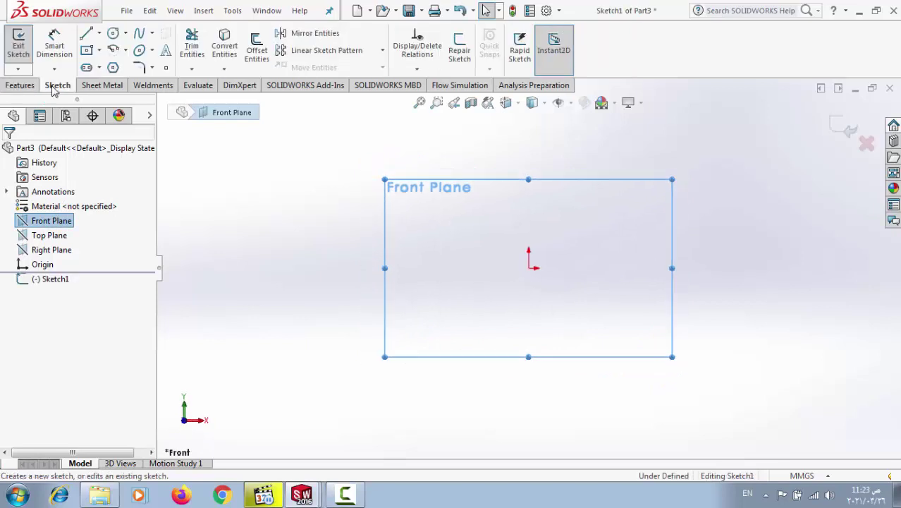
Sketch a center rectangle from the origin, 410 mm wide and 16 mm high.
click(87, 50)
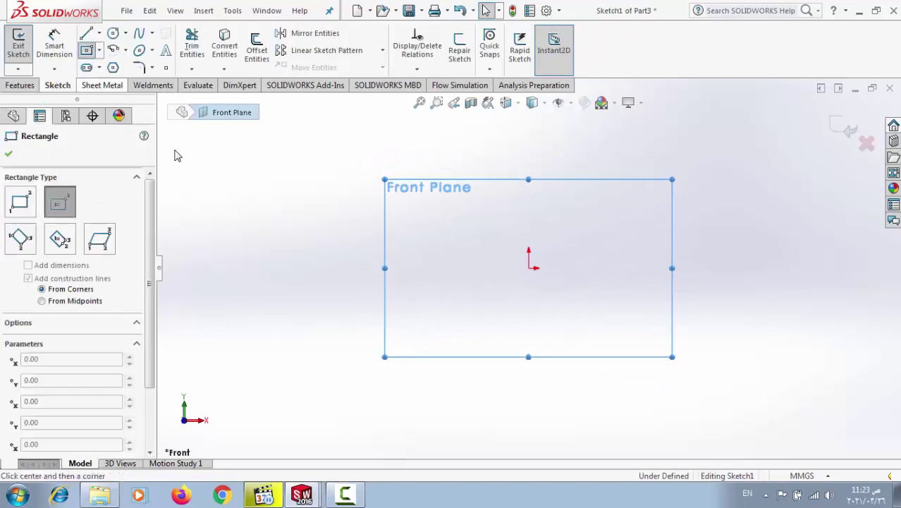
click(530, 268)
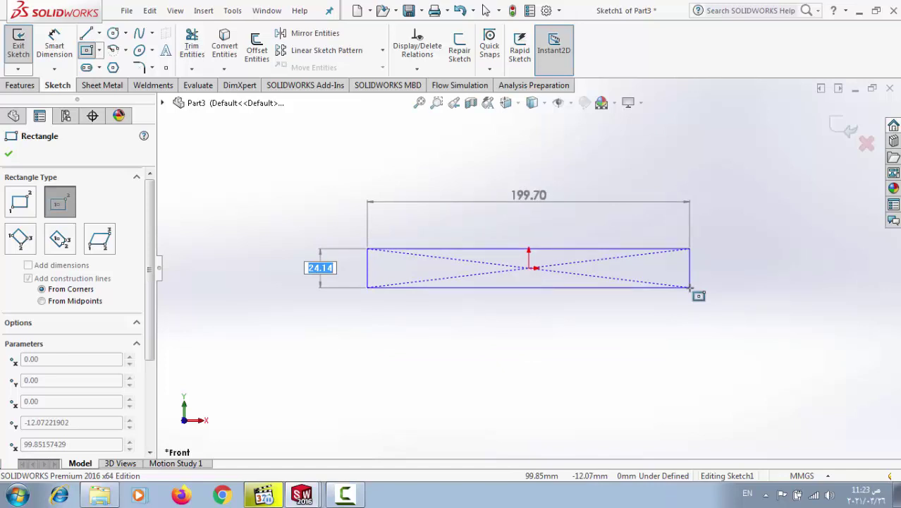
key(Tab)
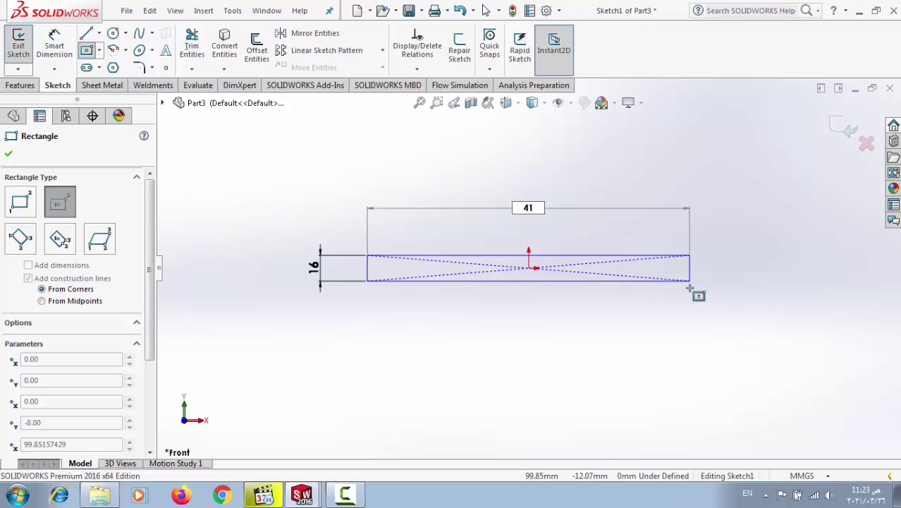
text(410)
key(Return)
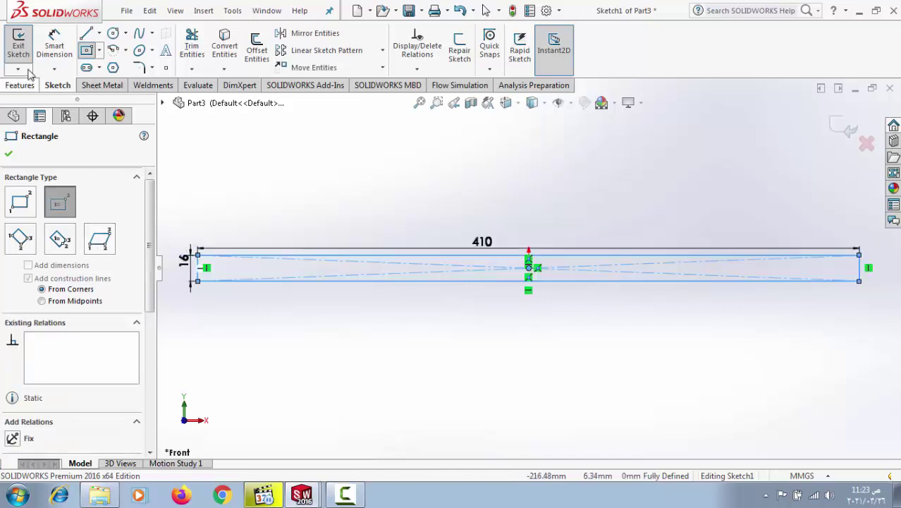
Set the rectangle's height to 160 mm and switch the document units to CGS (centimeter, gram, second).
right_drag(185, 260, 185, 243)
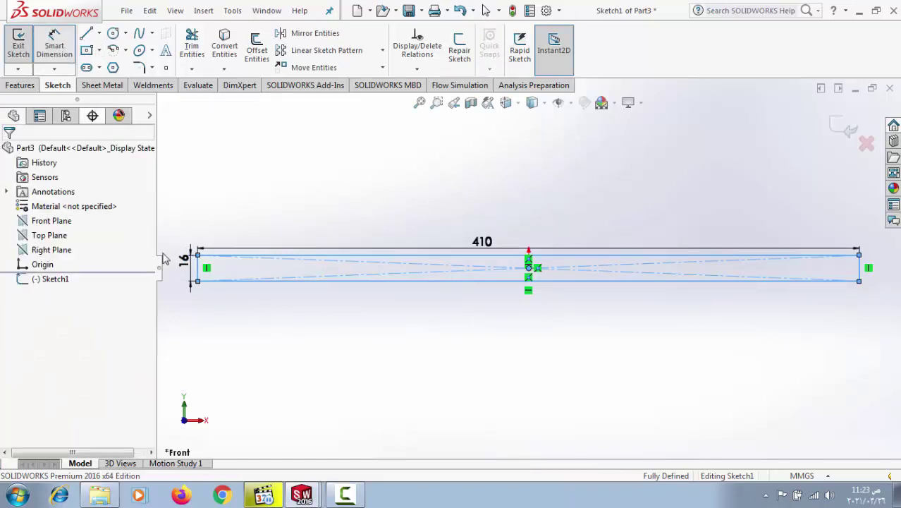
click(196, 268)
click(185, 251)
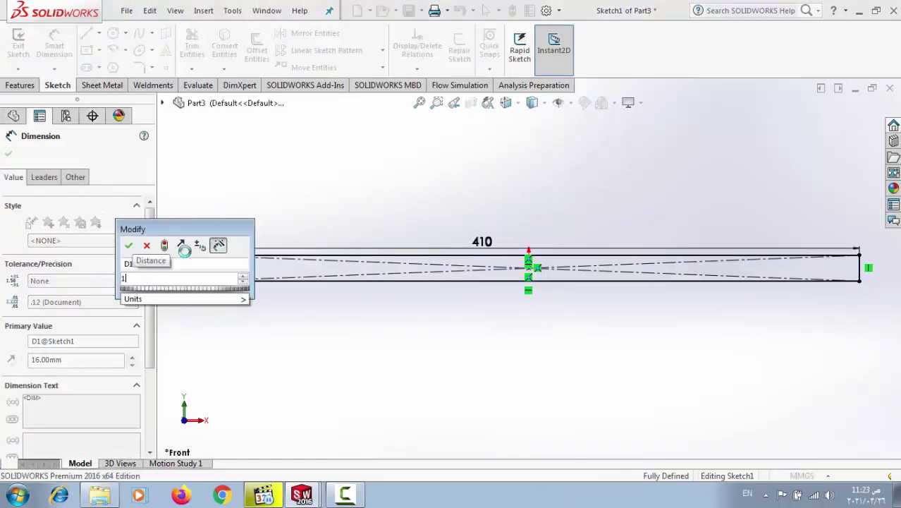
text(160)
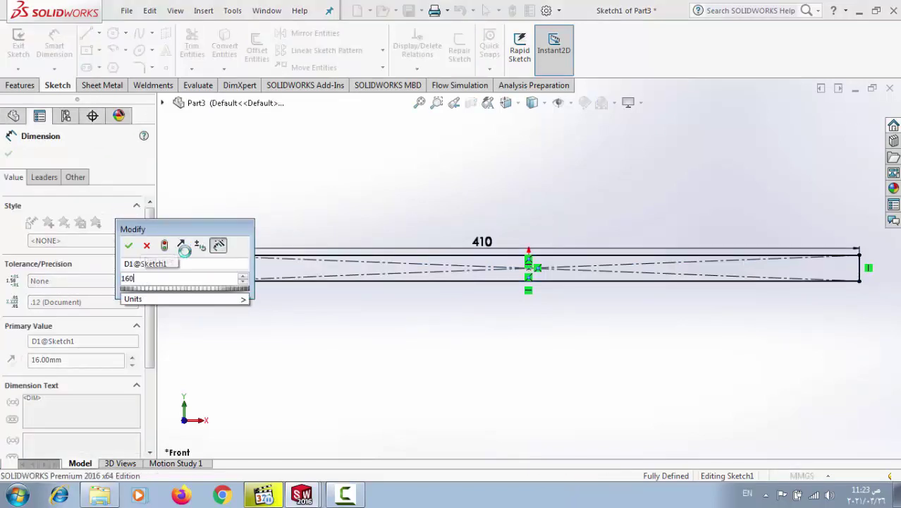
key(Return)
click(803, 475)
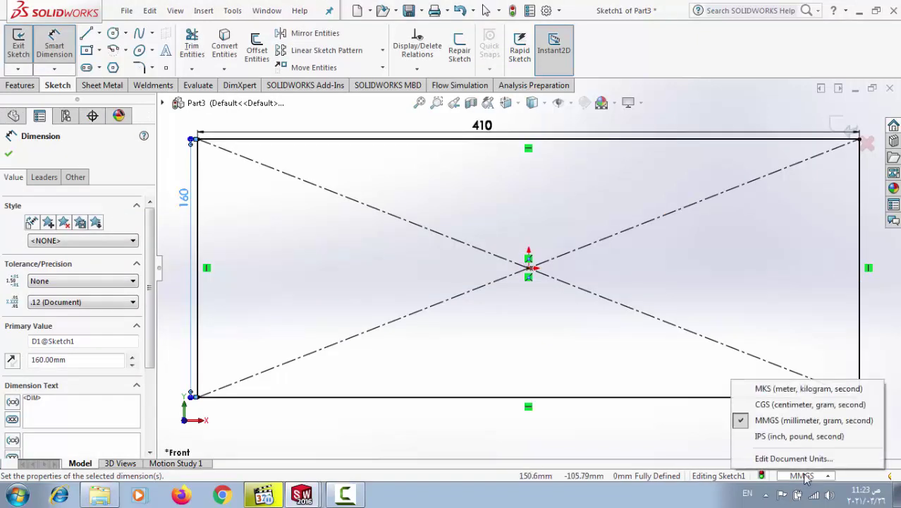
click(786, 405)
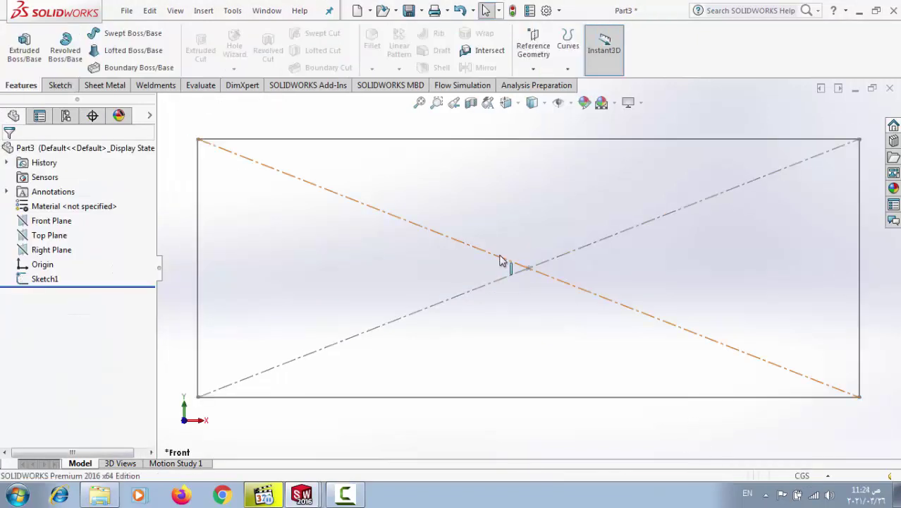
Extrude the rectangle sketch 37 cm as a blind boss in the reversed direction, behind the sketch plane.
click(61, 85)
click(19, 85)
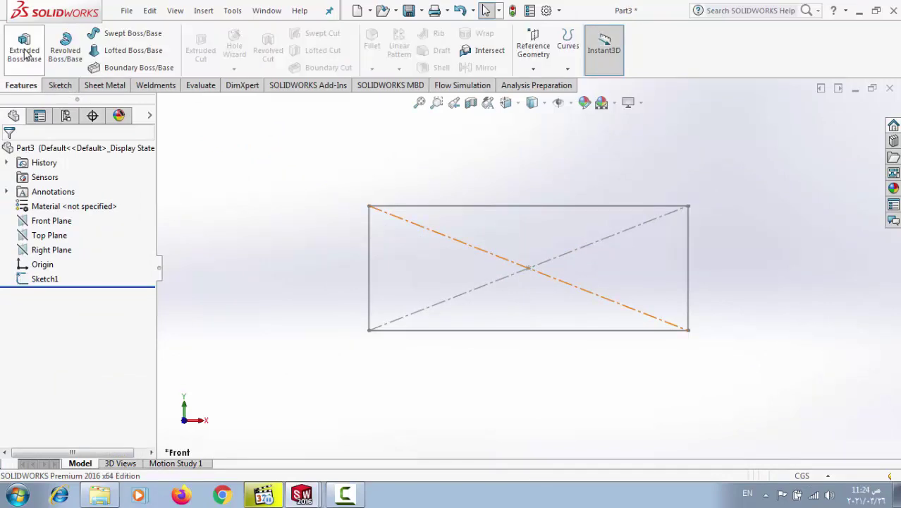
click(25, 53)
click(484, 207)
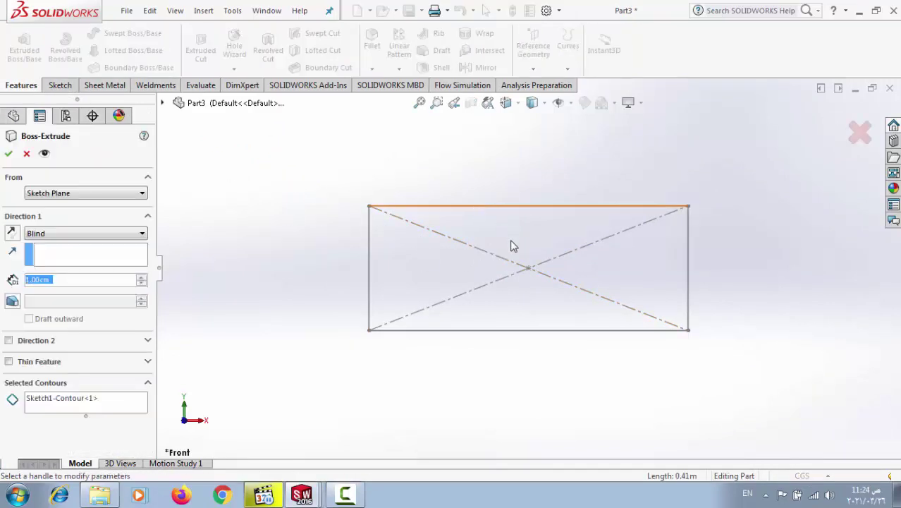
click(11, 235)
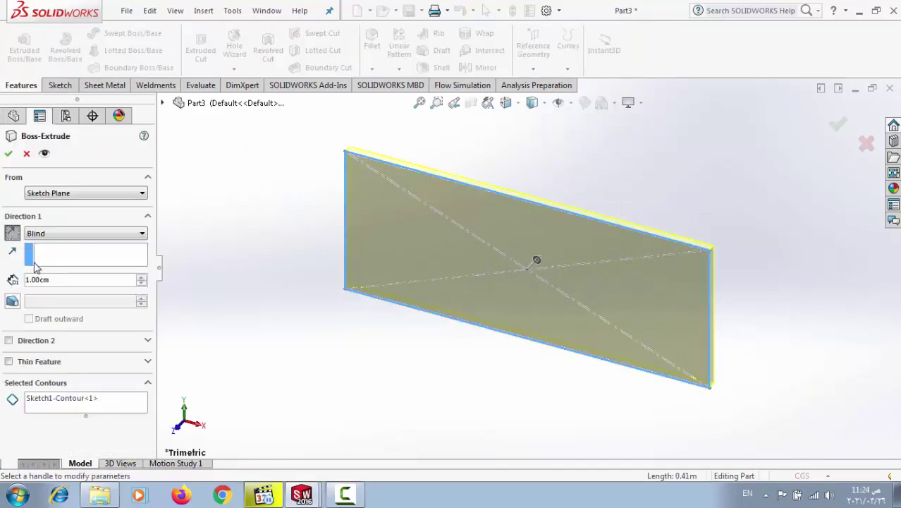
drag(38, 285, 1, 289)
text(37)
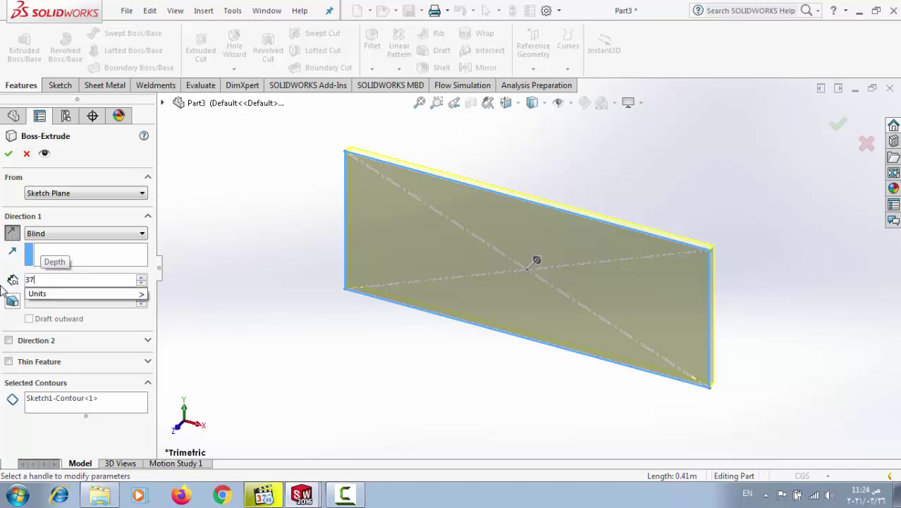
key(Return)
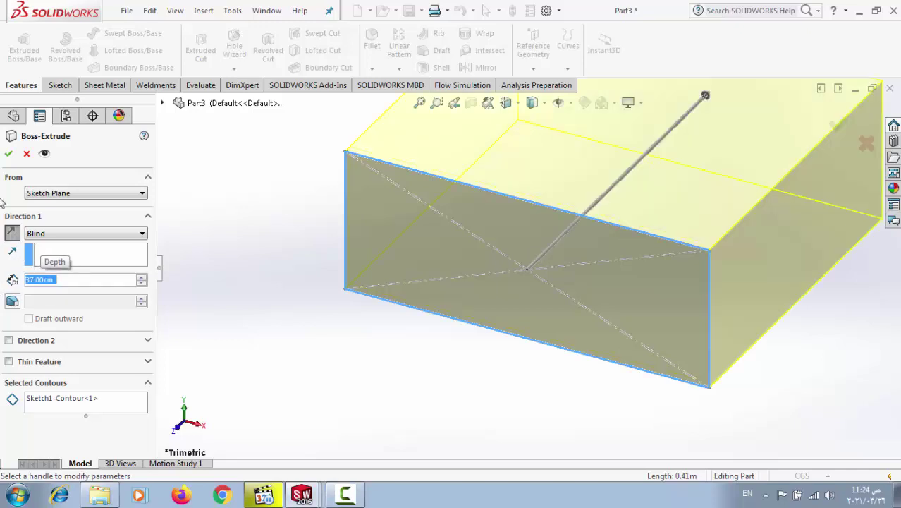
click(8, 153)
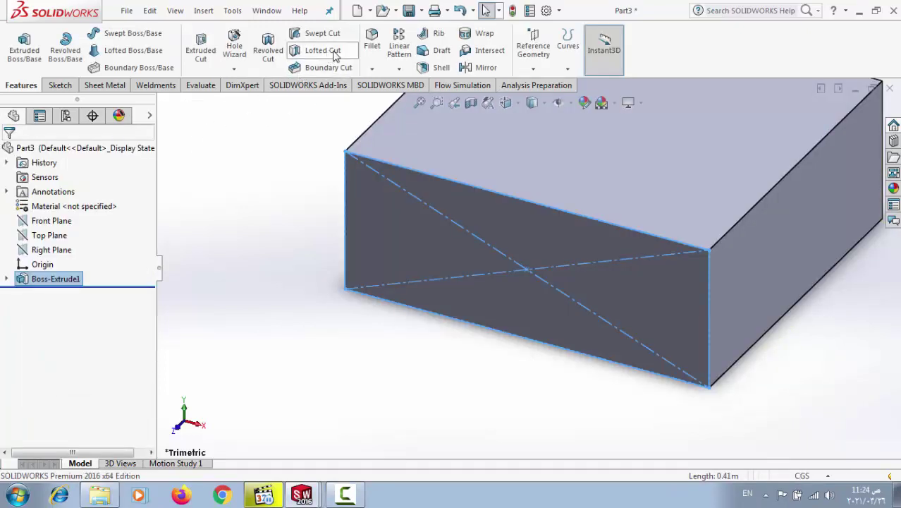
Shell the block with a 1 cm wall thickness, removing its top face.
click(442, 67)
click(494, 178)
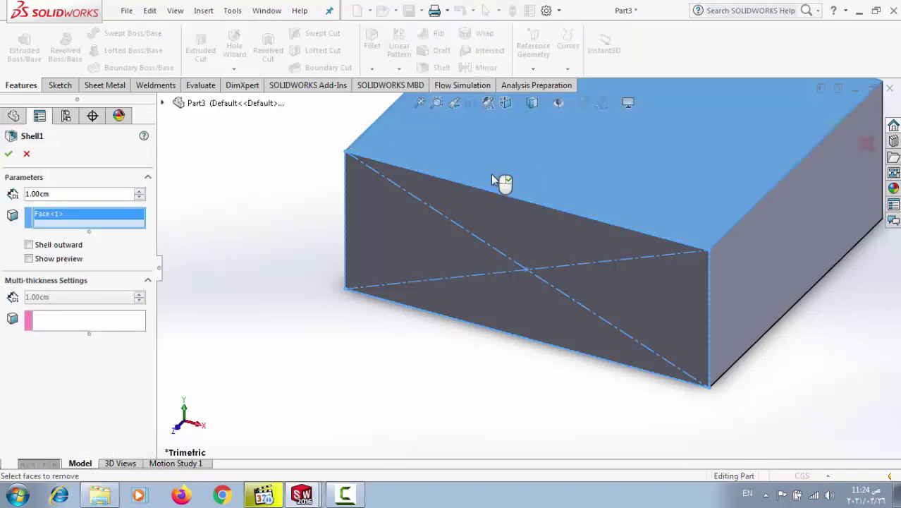
click(9, 151)
Sketch a center rectangle from the origin on the drawer's front face, 45 cm wide and 18 cm high.
click(537, 229)
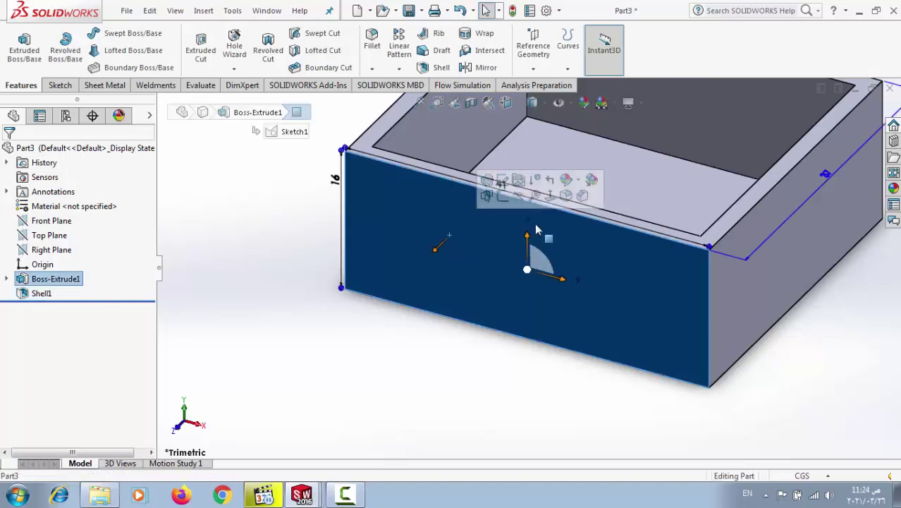
click(505, 197)
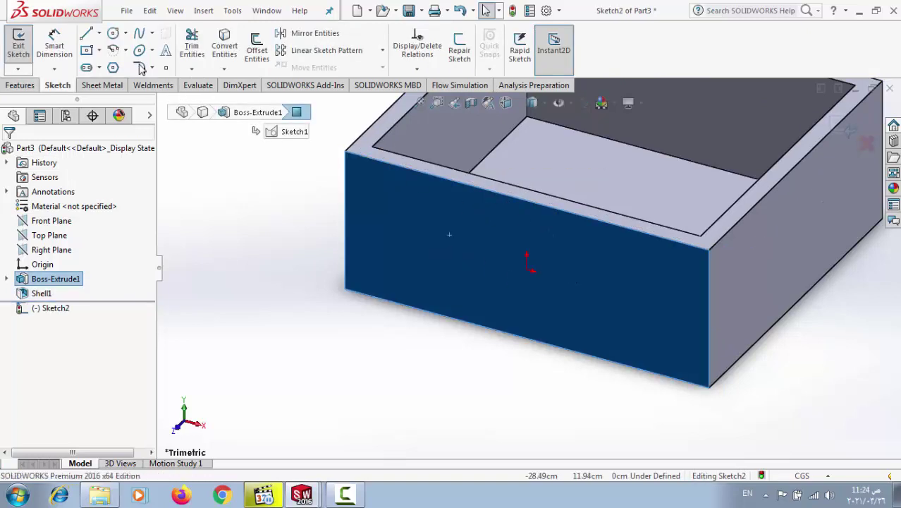
click(86, 50)
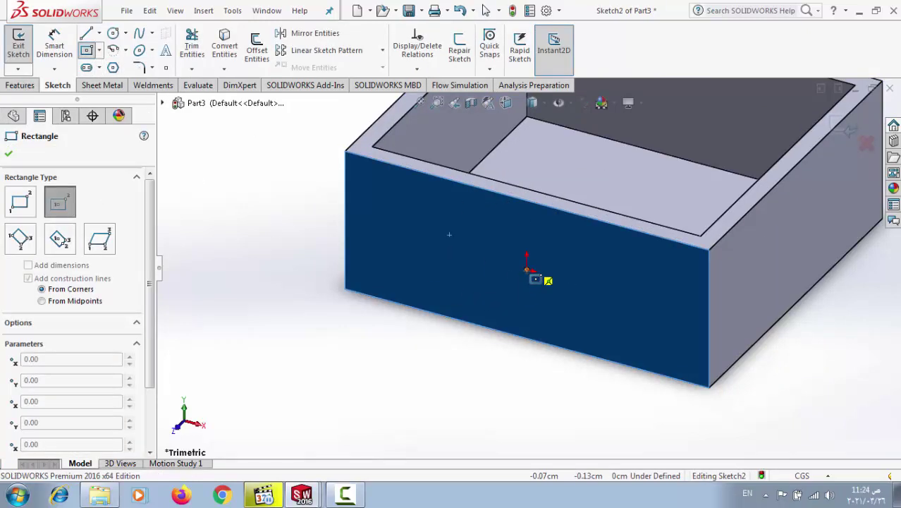
click(528, 270)
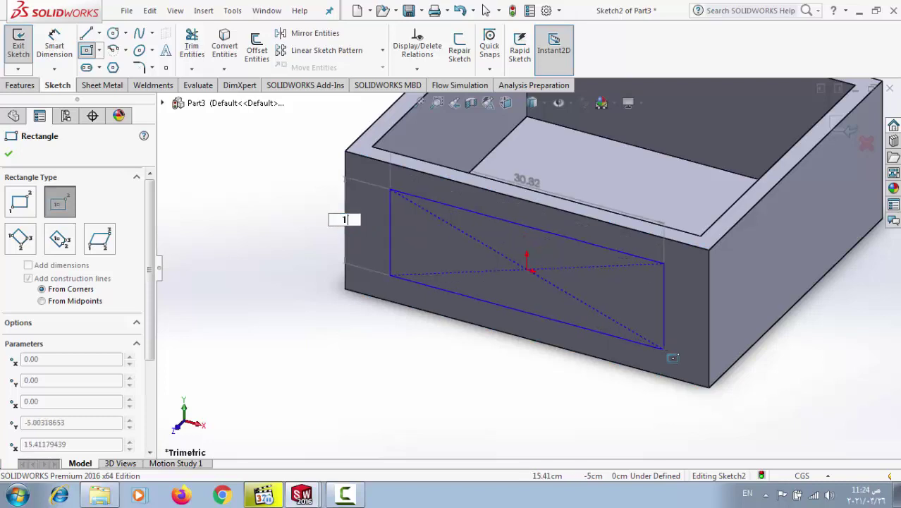
key(Tab)
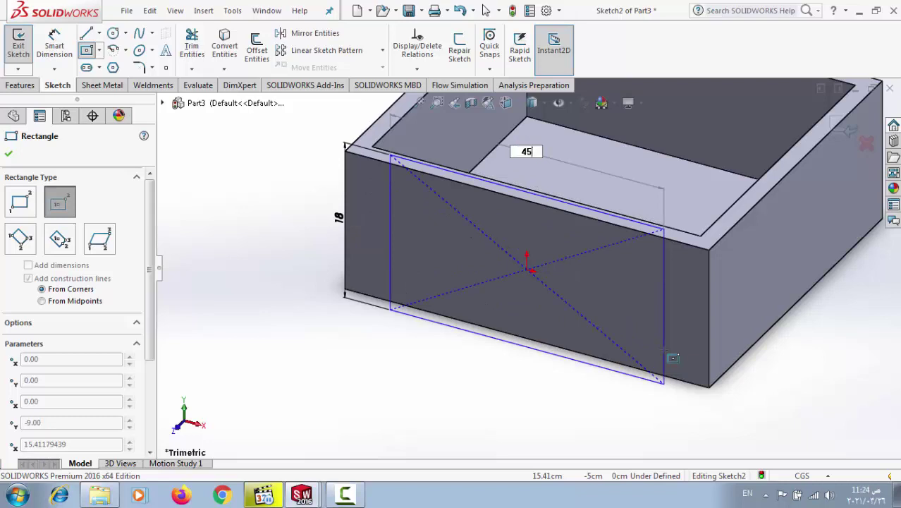
key(Return)
click(9, 153)
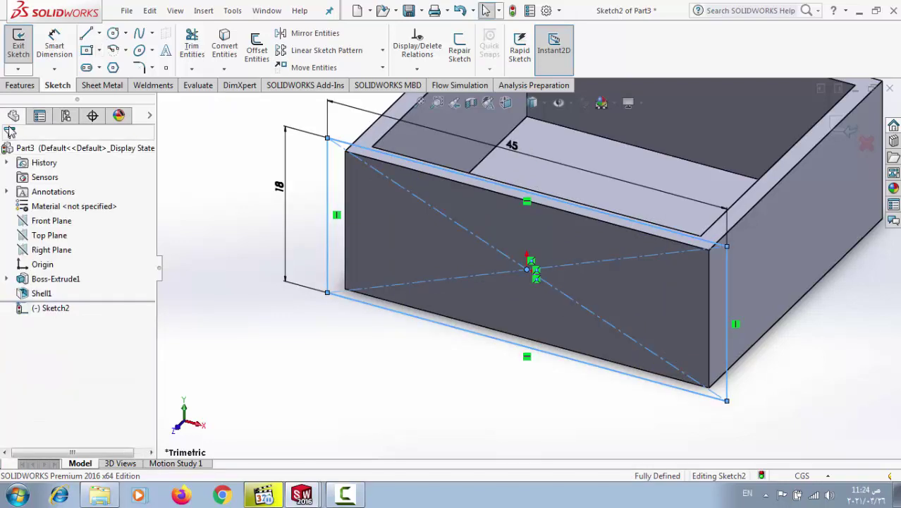
Extrude the front panel rectangle 2 cm outward, merged with the drawer body.
click(19, 84)
click(24, 47)
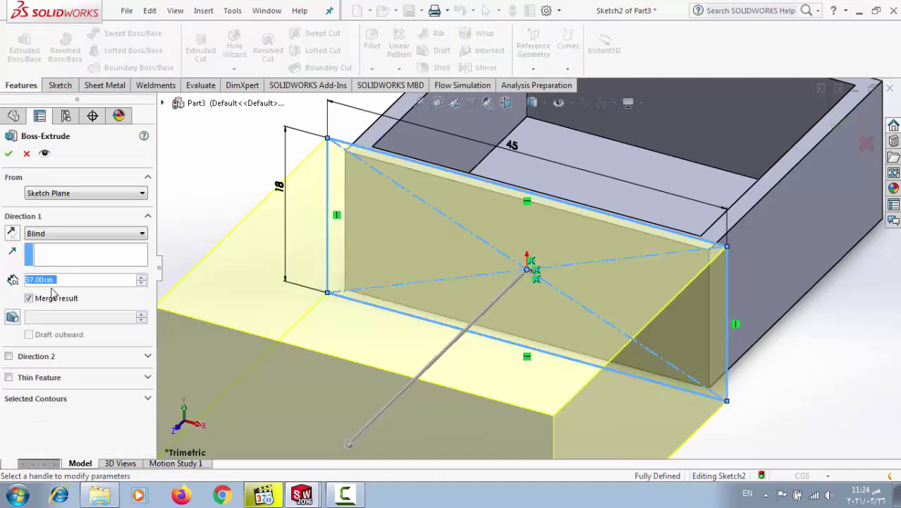
text(2)
key(Return)
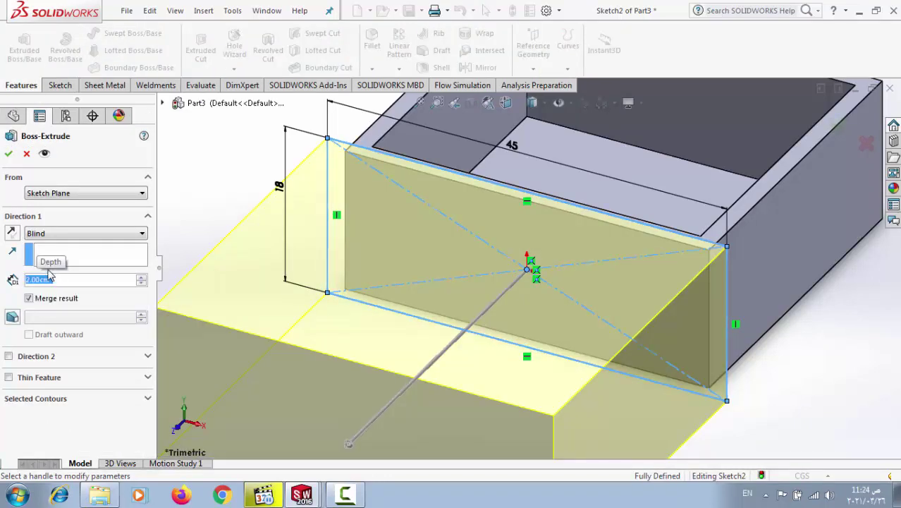
click(8, 153)
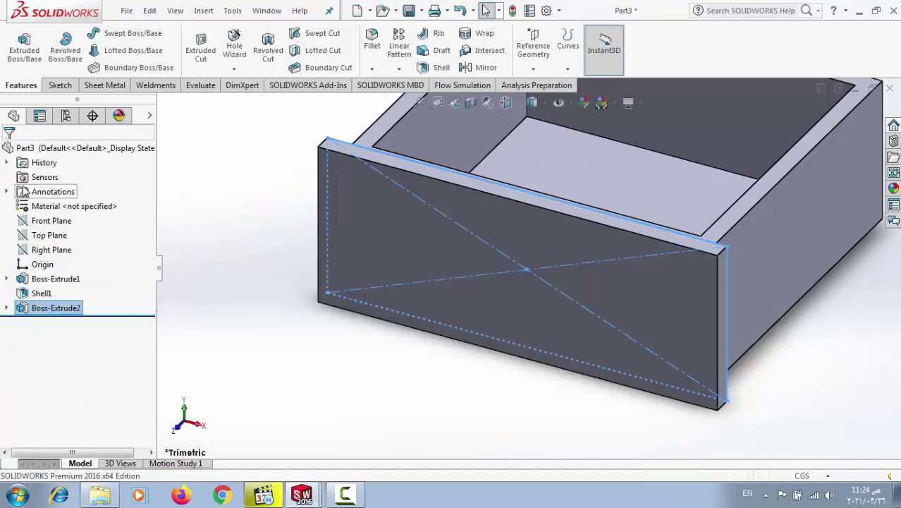
Apply the Cedar material from the Woods category to the drawer.
right_click(39, 205)
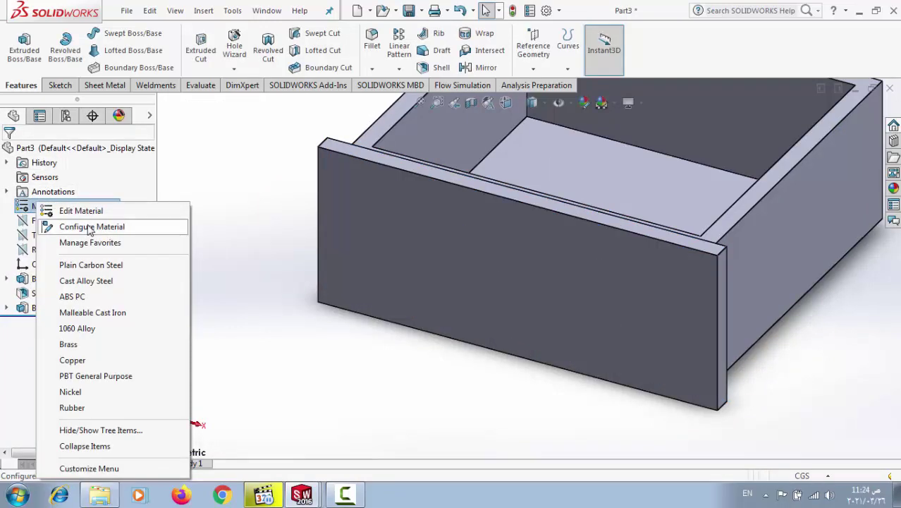
click(79, 210)
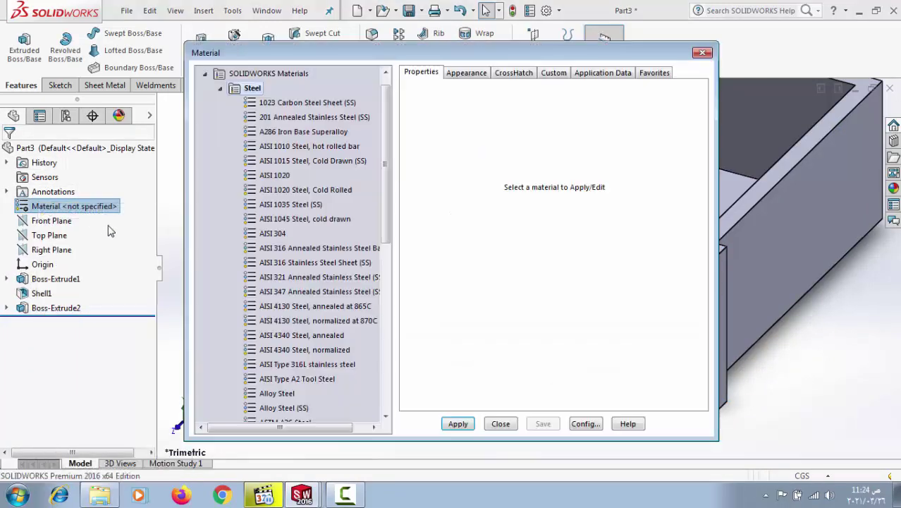
click(220, 89)
click(220, 306)
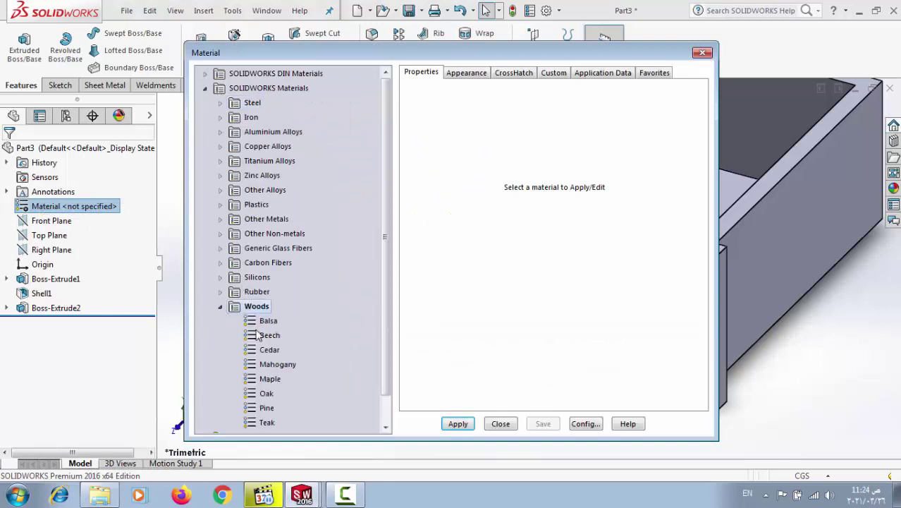
click(269, 349)
click(458, 423)
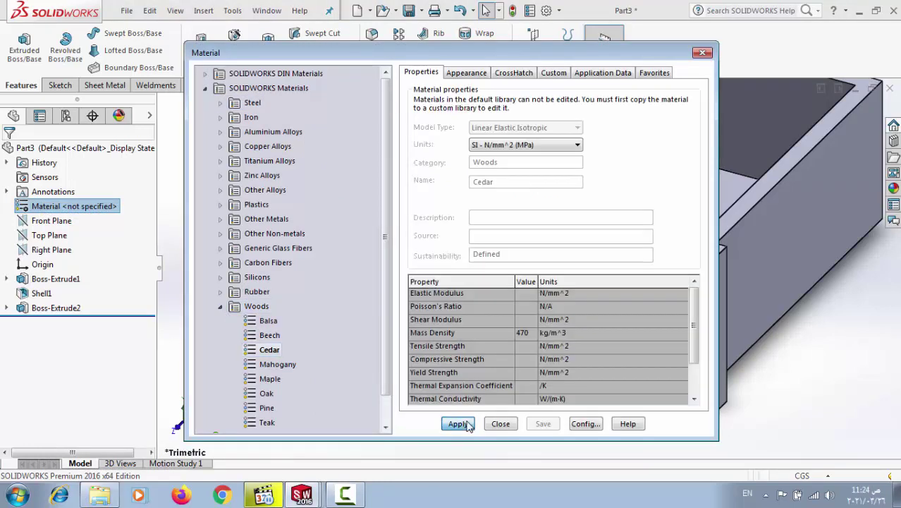
click(512, 426)
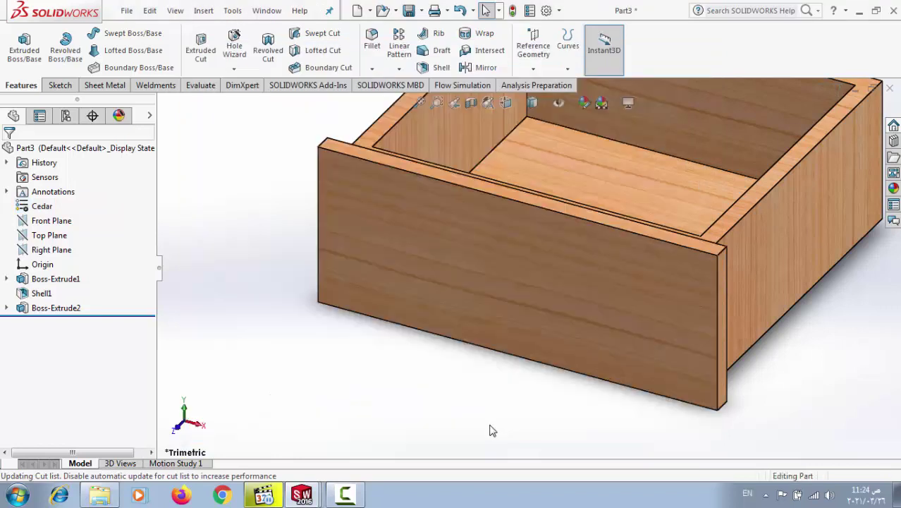
Save the drawer as Part3 in New folder and create a new part document.
click(408, 11)
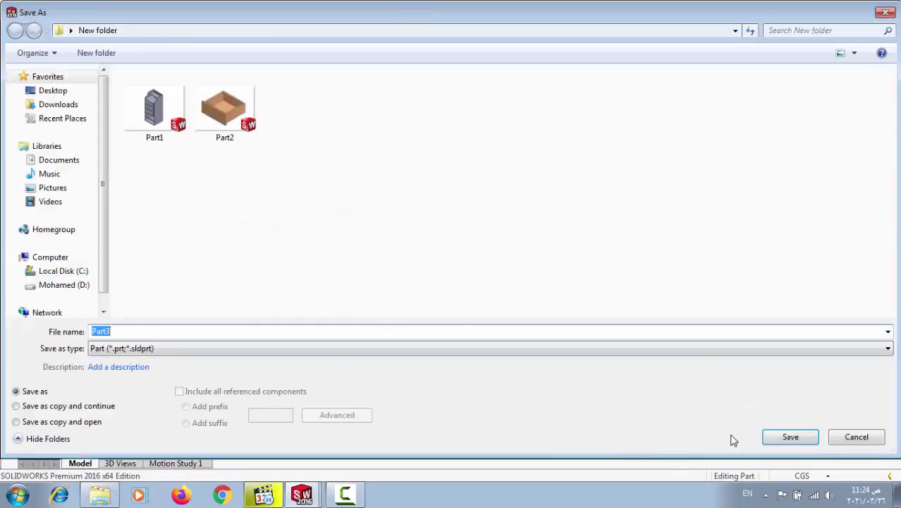
click(795, 437)
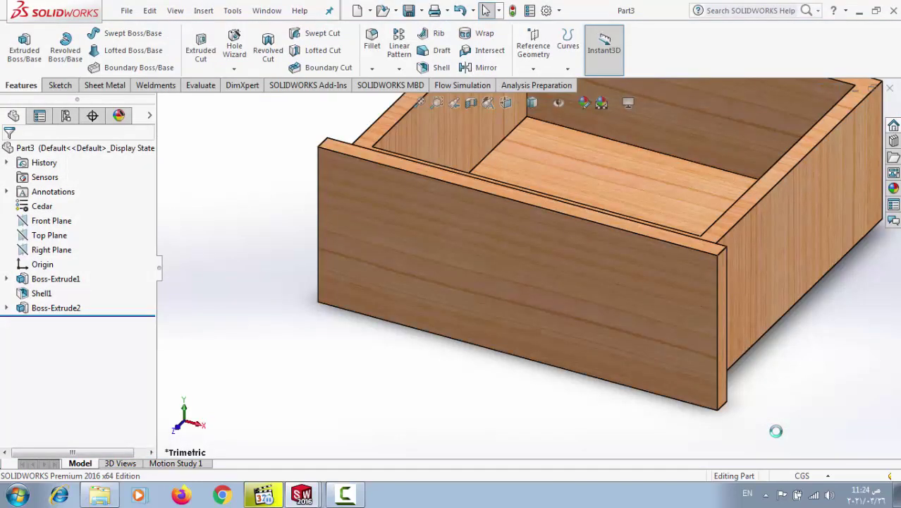
click(358, 12)
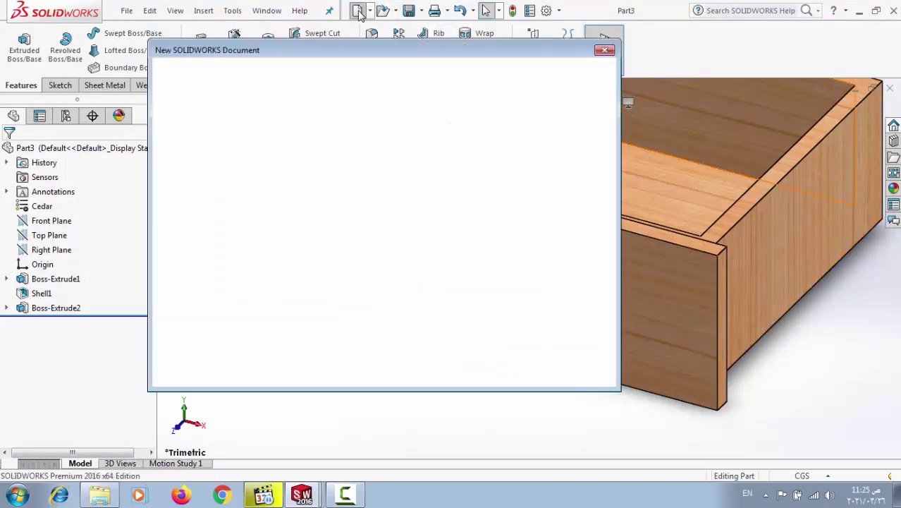
click(443, 361)
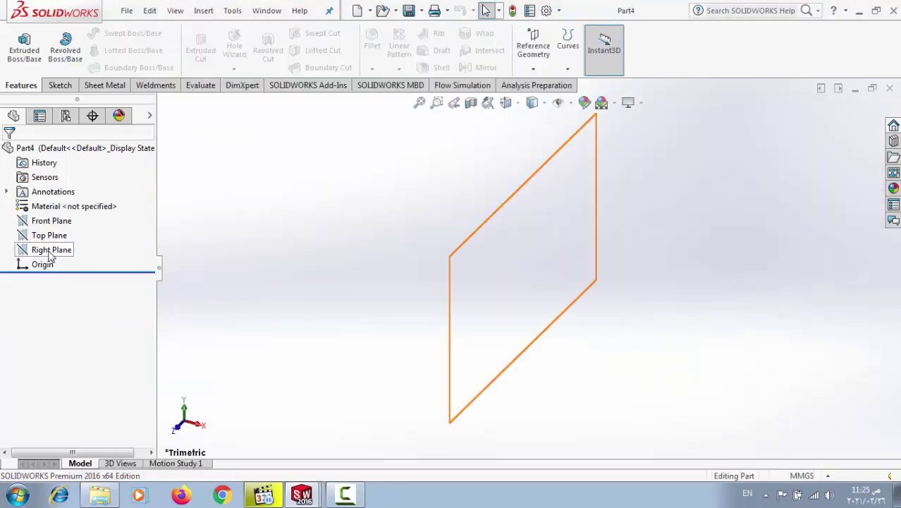
Sketch a center rectangle from the origin on the Front Plane, 410 mm wide and 13.5 mm high.
click(51, 221)
click(58, 202)
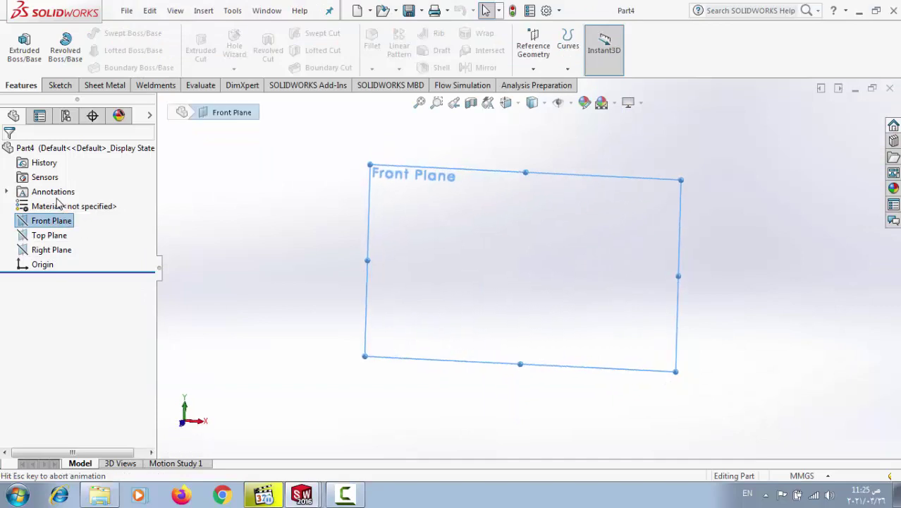
click(86, 50)
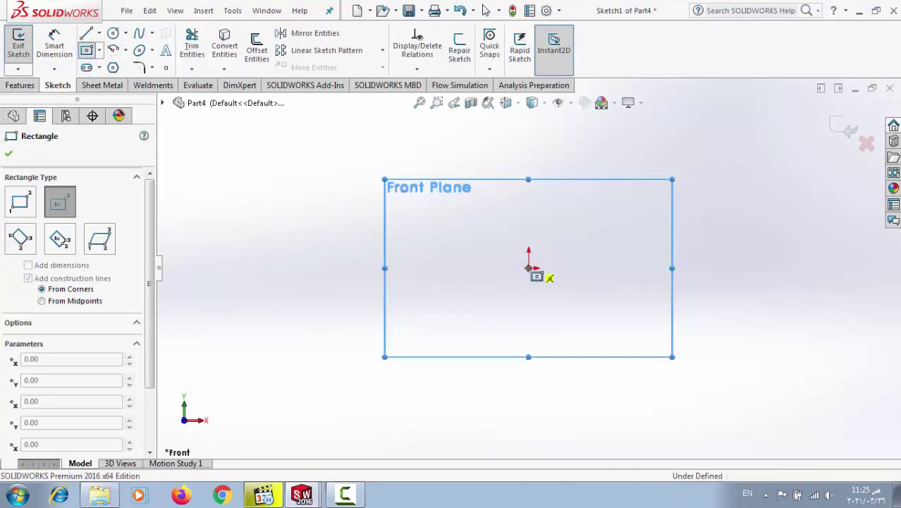
click(528, 268)
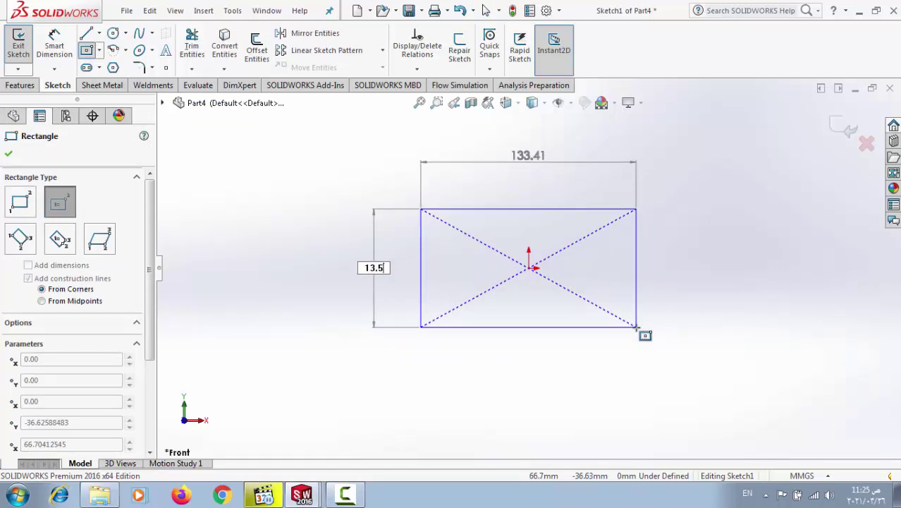
key(Tab)
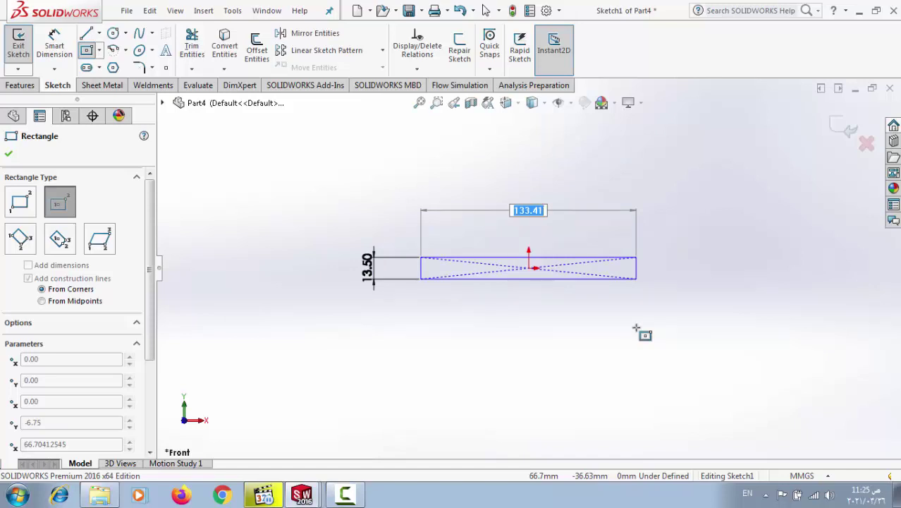
text(410)
key(Return)
key(Escape)
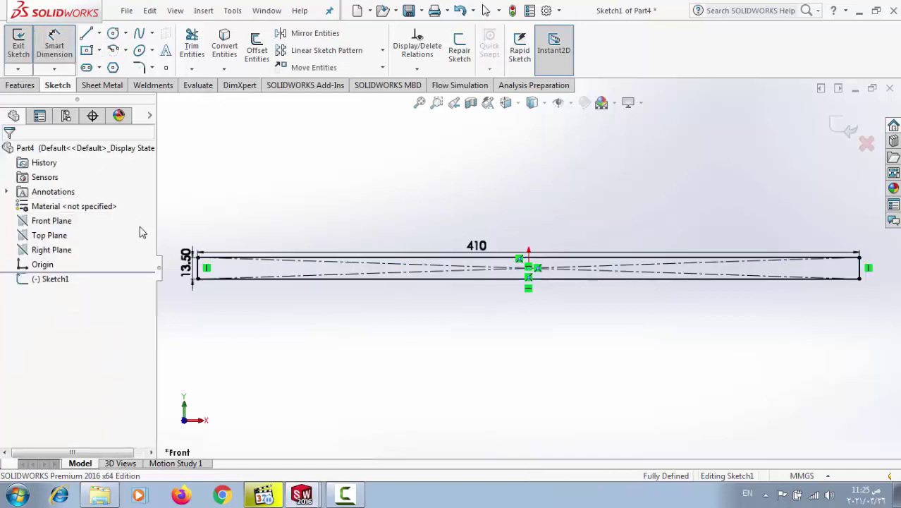
Set the rectangle's height to 135 mm and switch the document units to CGS (centimeter, gram, second).
double_click(185, 263)
text(135)
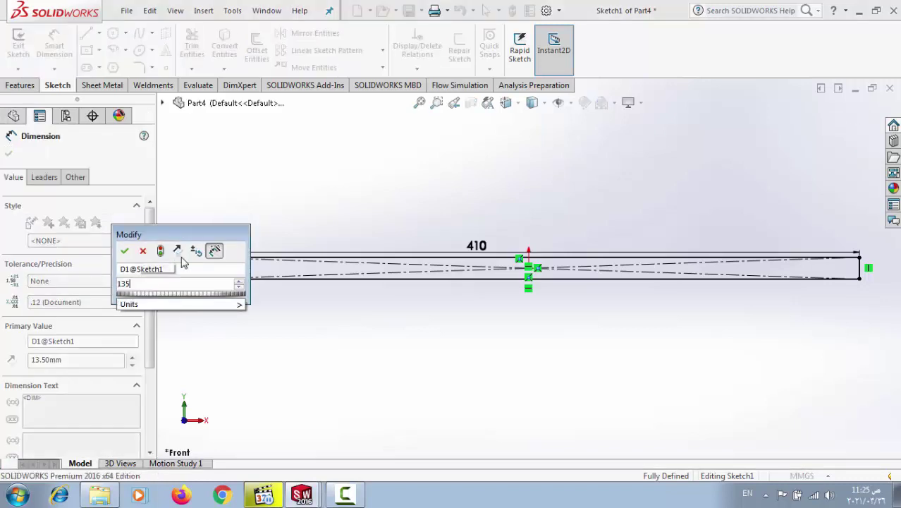
click(124, 250)
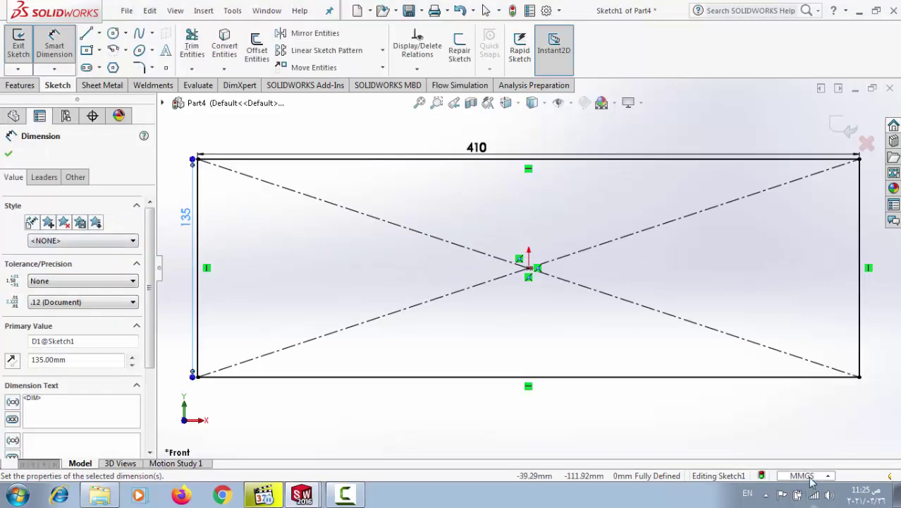
click(811, 478)
click(791, 401)
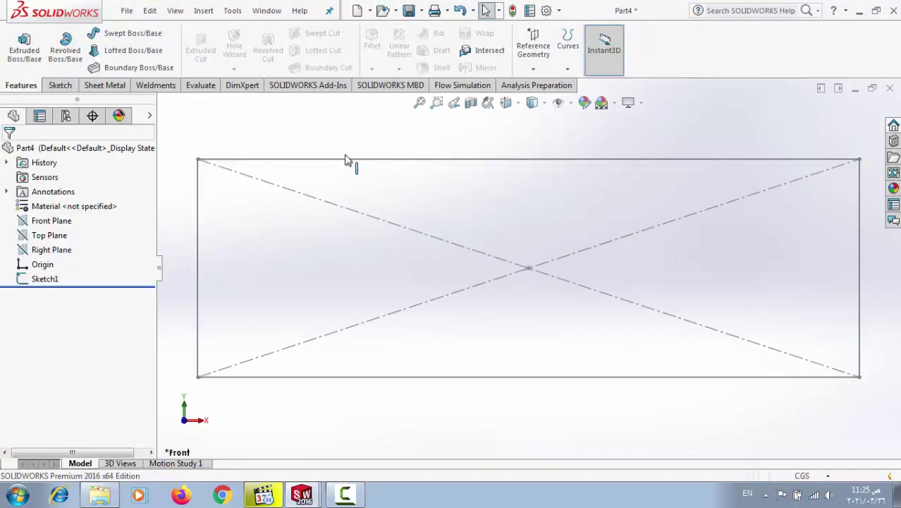
Extrude the 41 × 13.5 cm rectangle to a blind depth of 37 cm in the reversed direction.
click(60, 84)
click(19, 42)
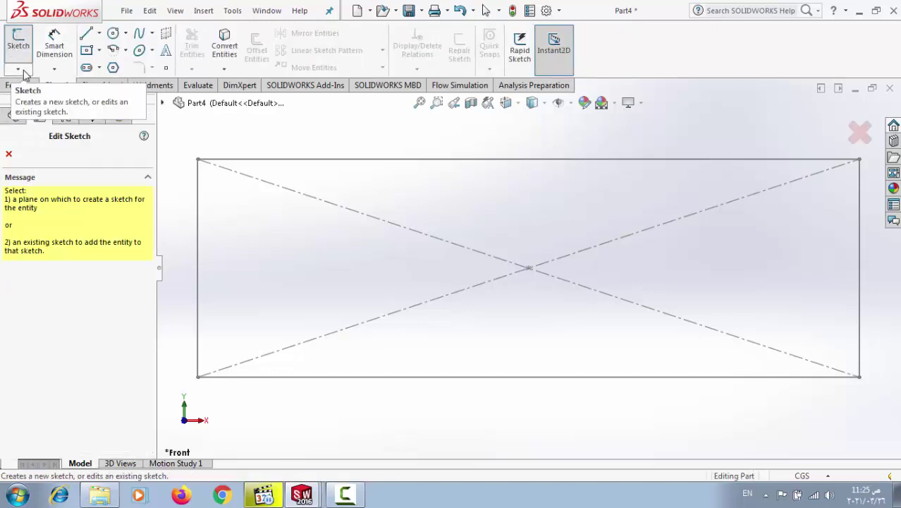
click(20, 86)
click(30, 65)
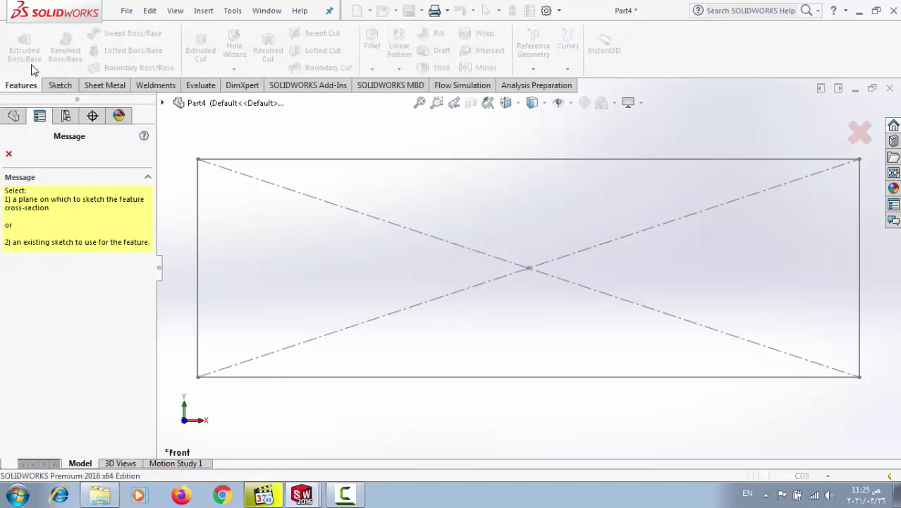
click(347, 161)
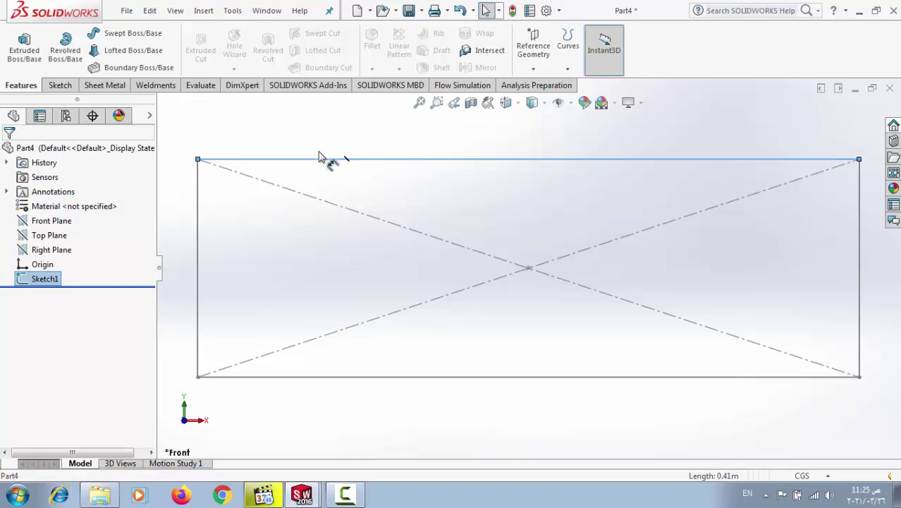
click(39, 53)
click(12, 233)
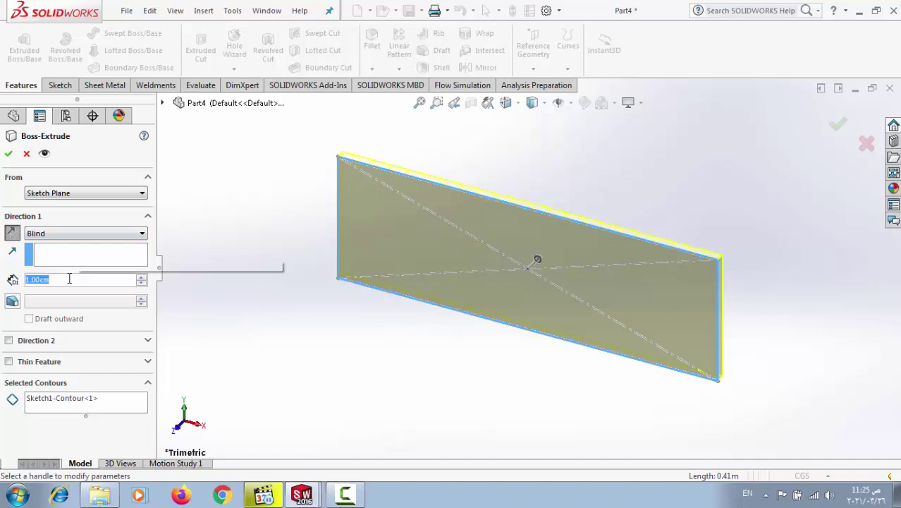
text(37)
key(Return)
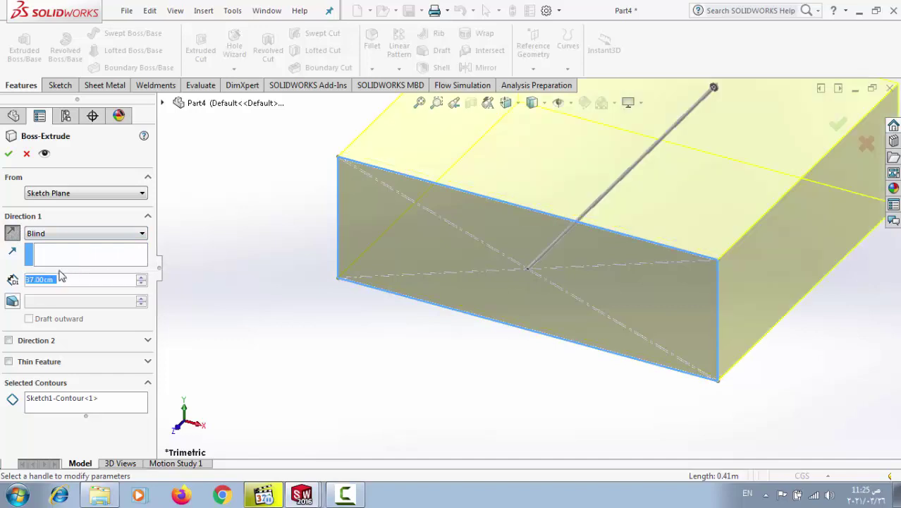
click(9, 154)
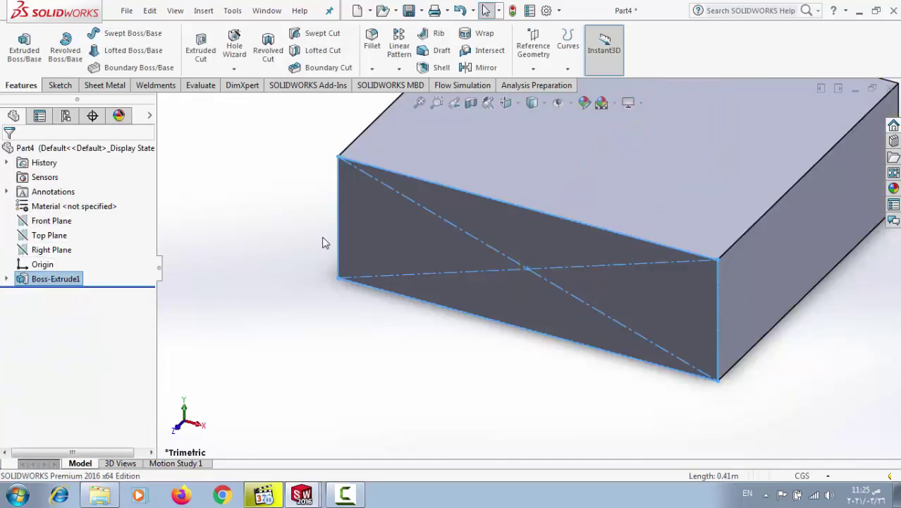
Shell the block to a 1 cm wall thickness, removing its top face.
click(520, 155)
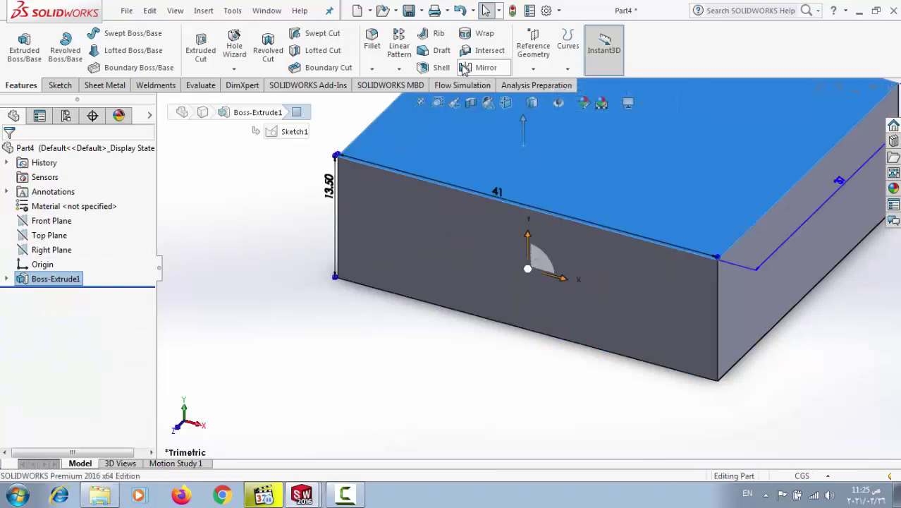
click(436, 68)
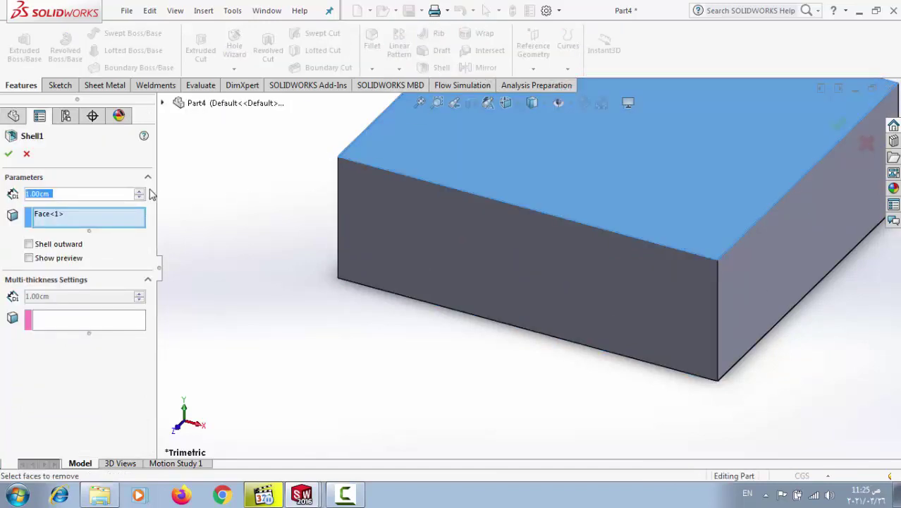
click(10, 153)
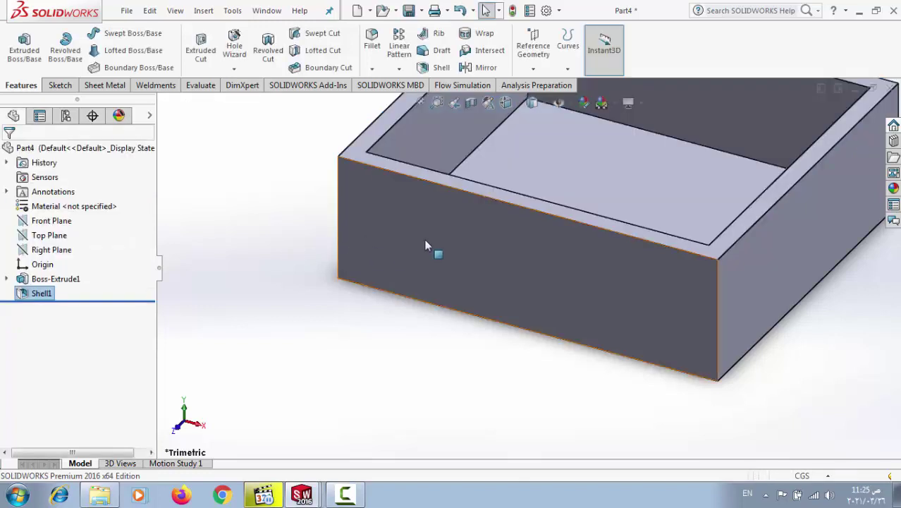
Sketch a center rectangle from the origin on the drawer's front face, 45 cm wide and 16.5 cm high.
click(451, 243)
click(502, 195)
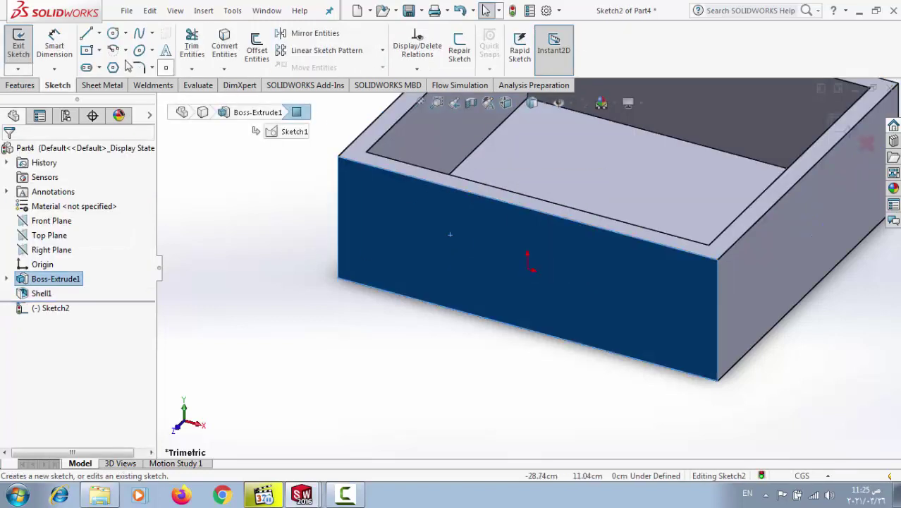
click(86, 50)
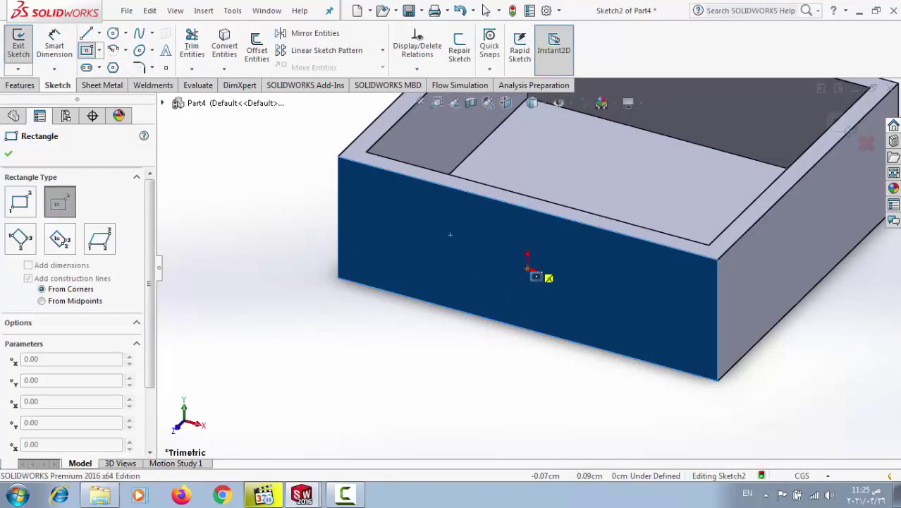
click(530, 269)
click(706, 356)
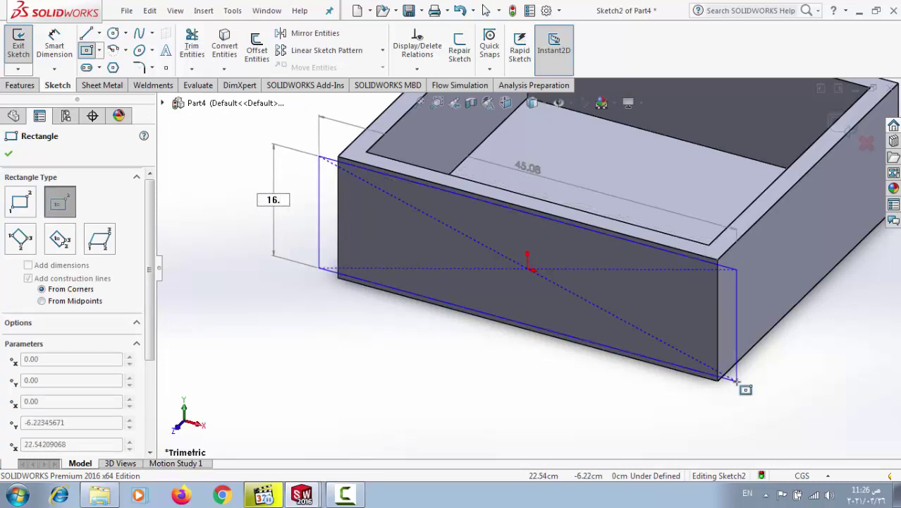
key(Tab)
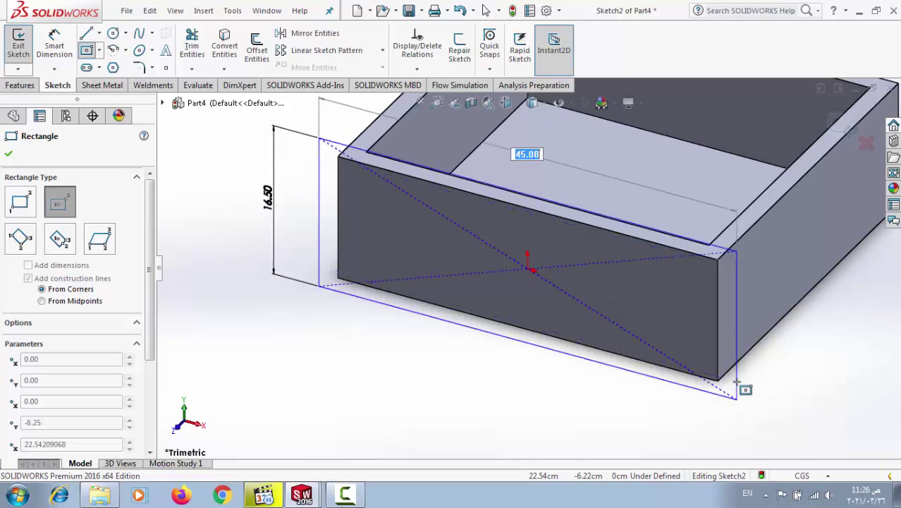
text(45)
key(Return)
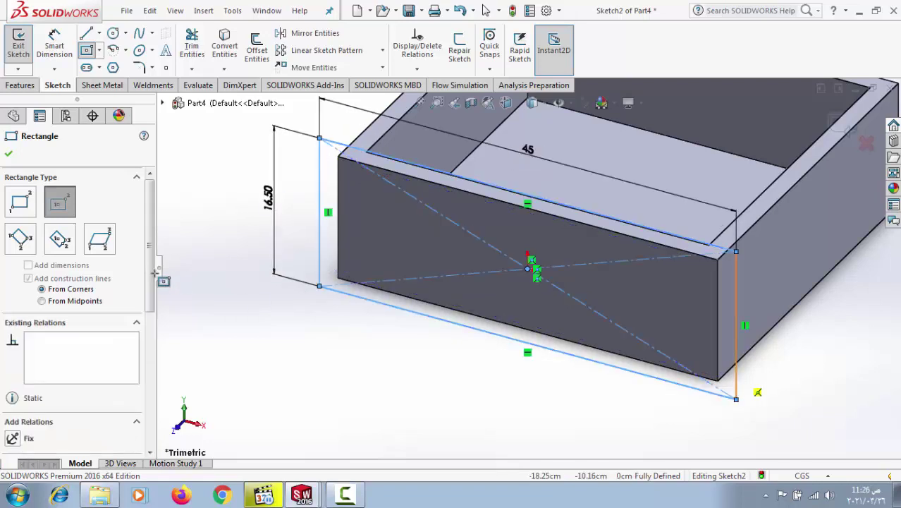
click(9, 153)
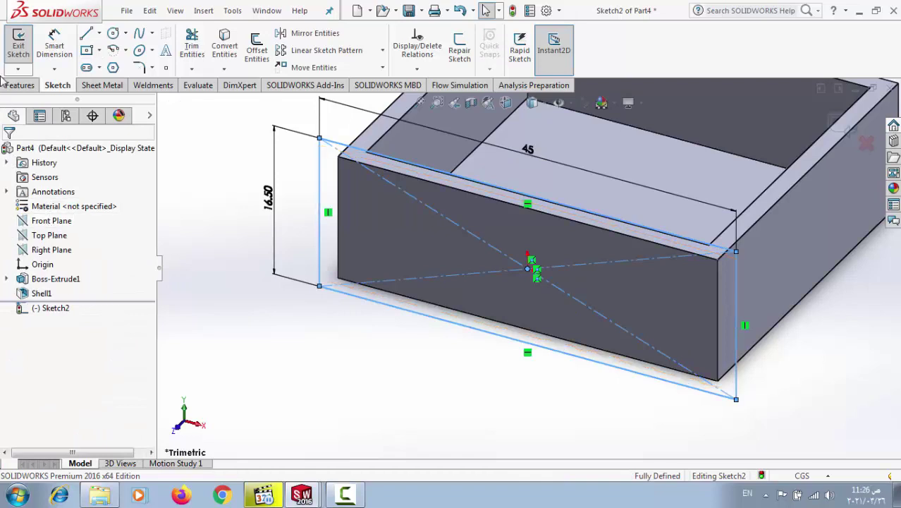
Extrude the front rectangle 2 cm outward as the drawer's front panel, merged with the body.
click(21, 46)
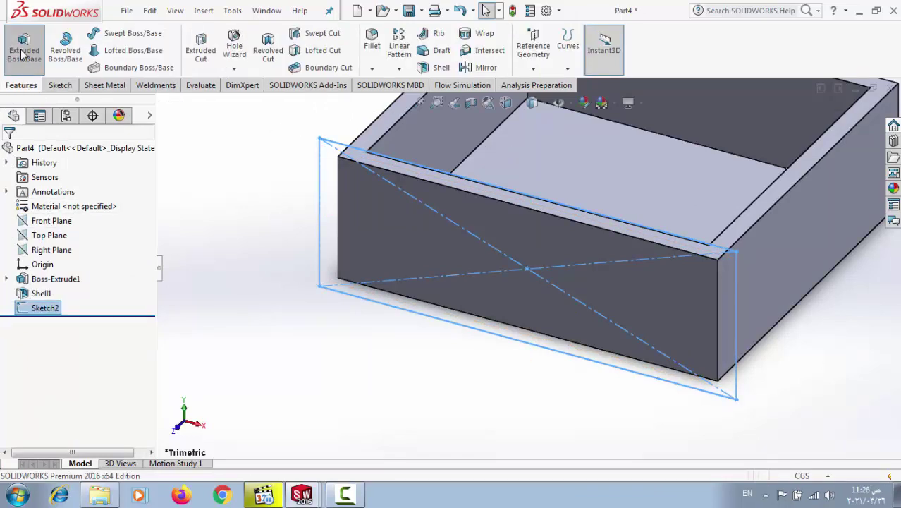
click(21, 53)
text(2)
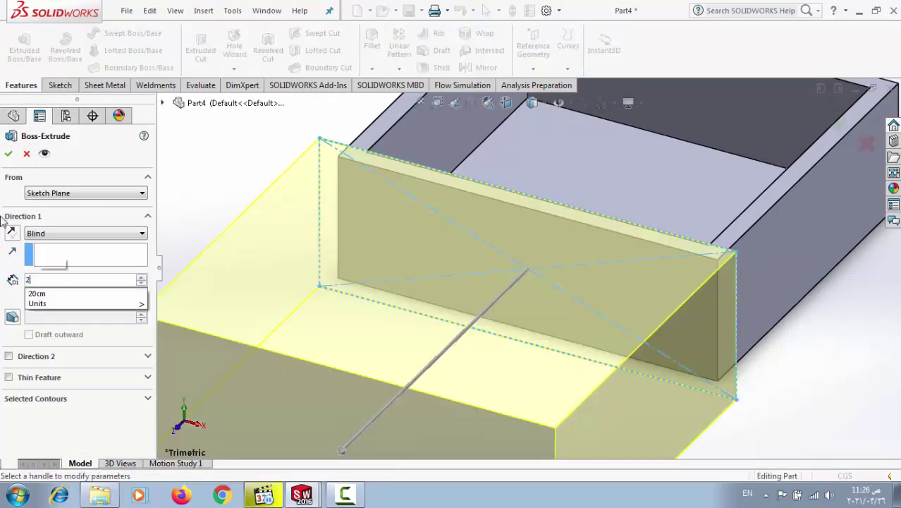
key(Return)
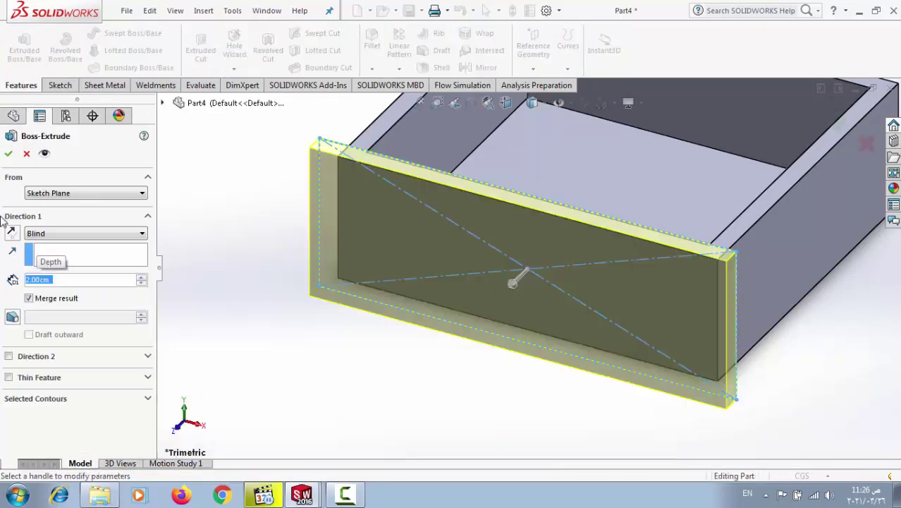
click(8, 154)
Apply the Cedar material from the Woods category to the drawer and save it as Part4 in New folder.
right_click(38, 205)
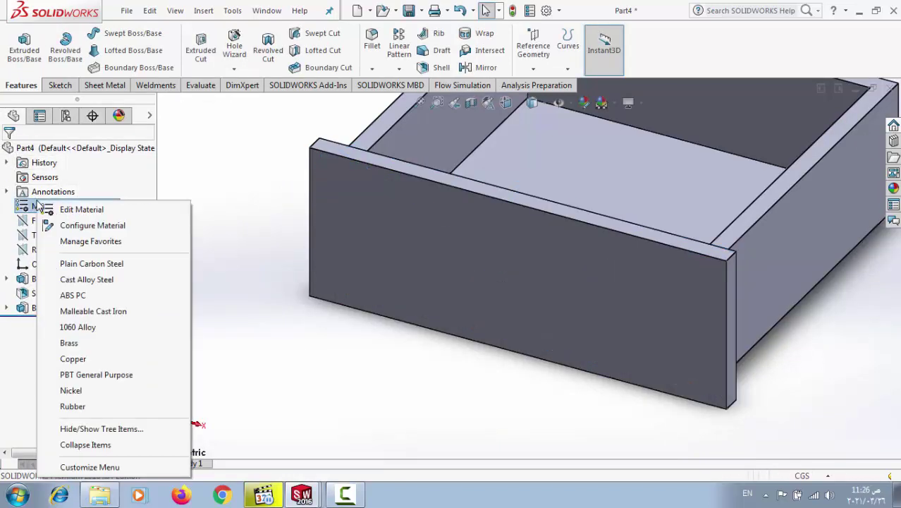
click(60, 209)
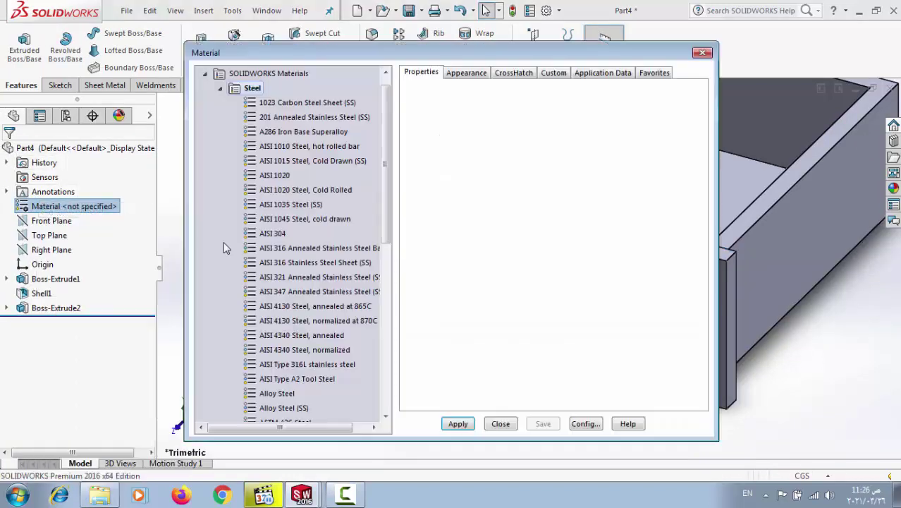
click(218, 87)
click(254, 307)
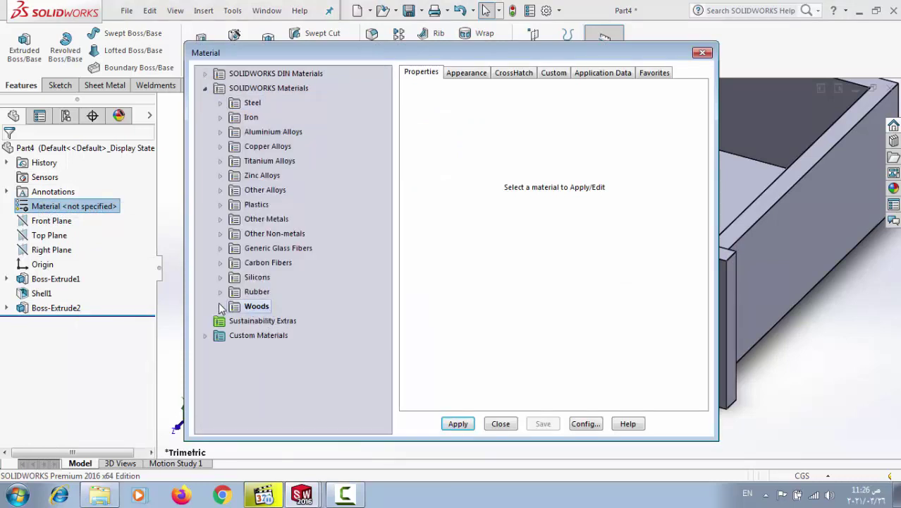
click(220, 306)
click(267, 350)
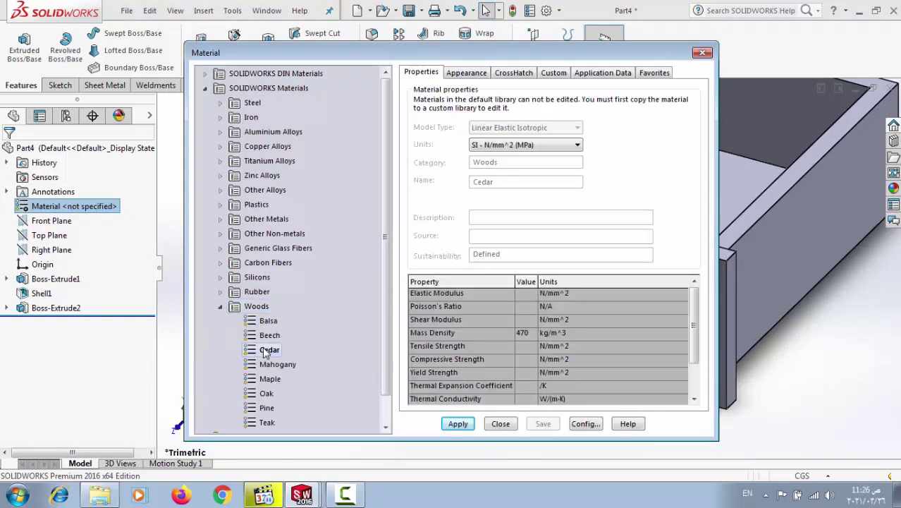
click(458, 423)
click(501, 423)
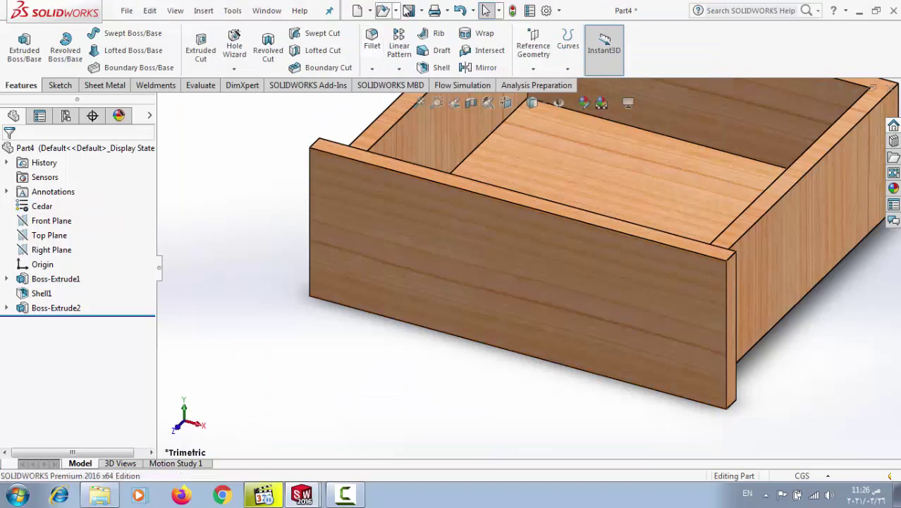
click(409, 10)
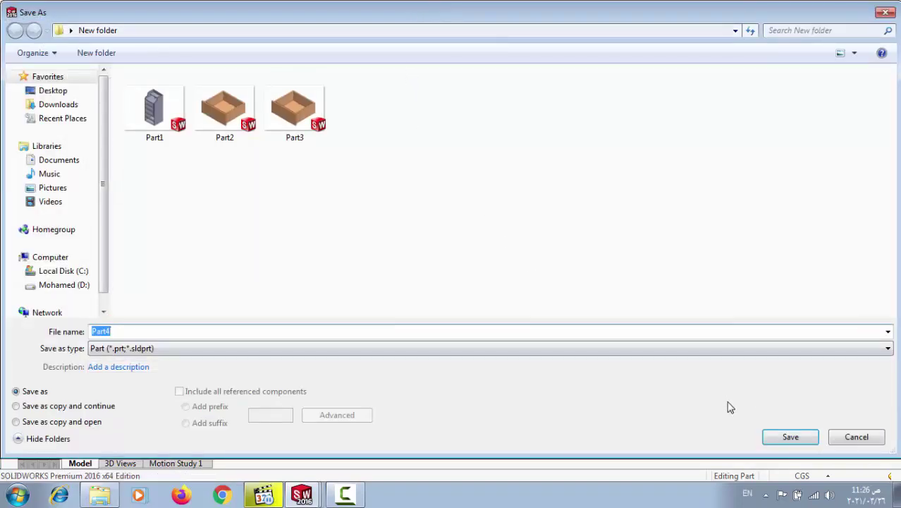
click(774, 441)
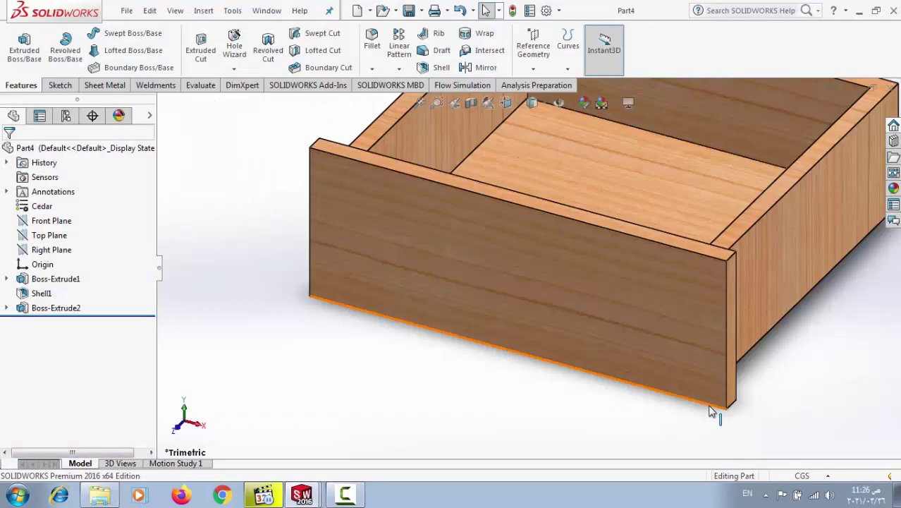